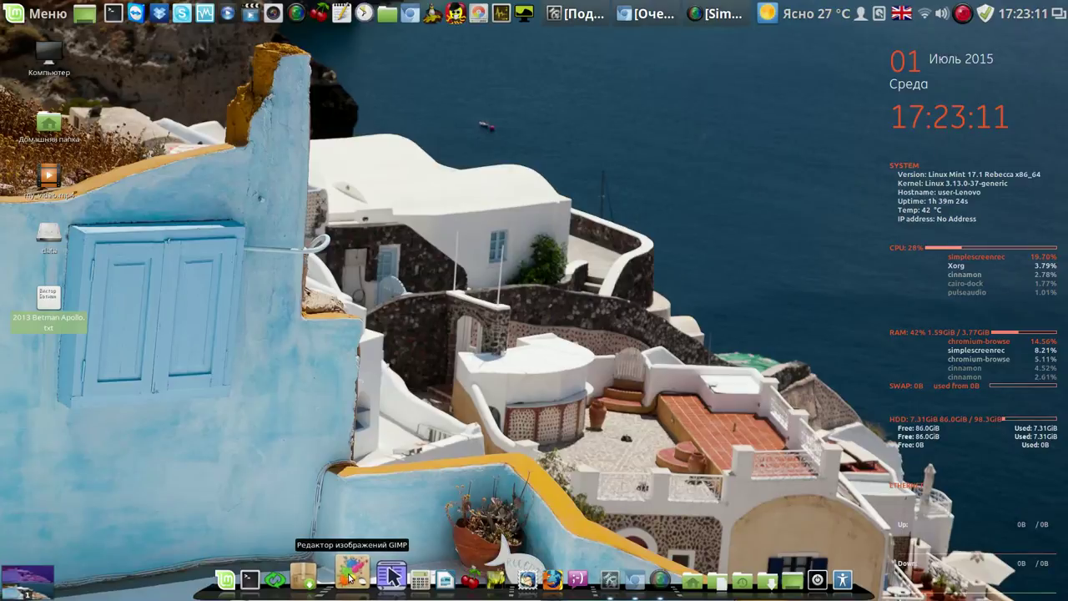
- Remove the GIMP image editor launcher from the dock and confirm the removal
mouse_move(376, 546)
left_click(527, 556)
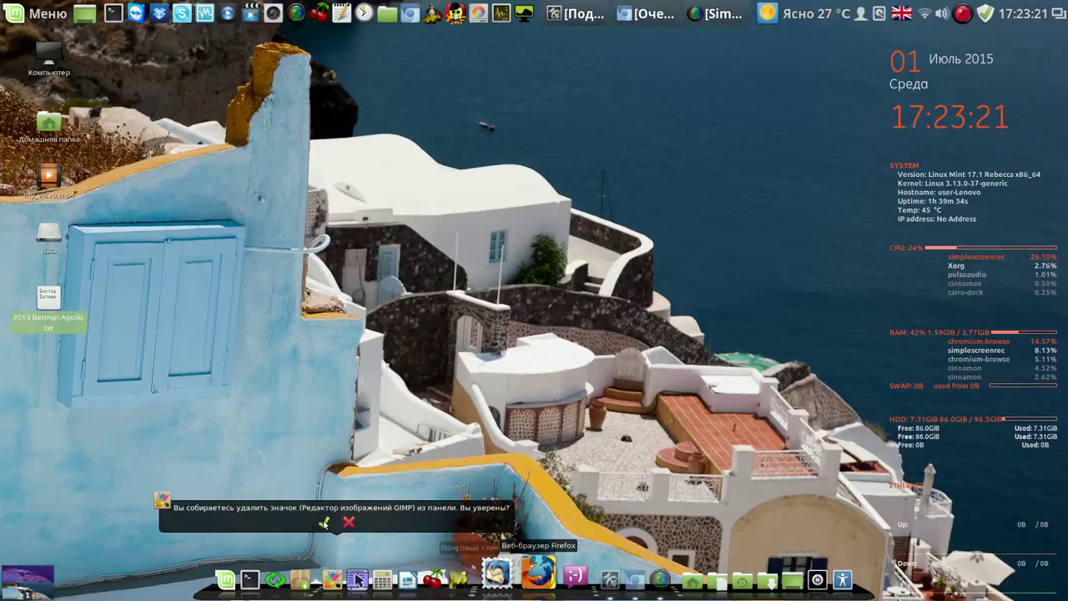
left_click(323, 522)
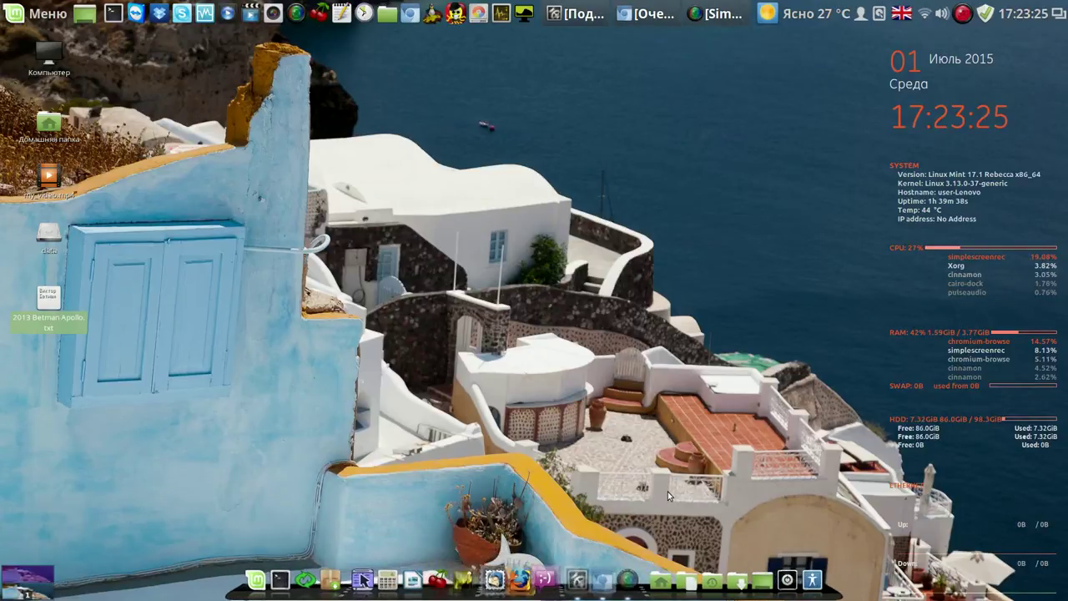
- Remove the Thunderbird mail client launcher from the dock and confirm the removal
right_click(495, 584)
mouse_move(537, 510)
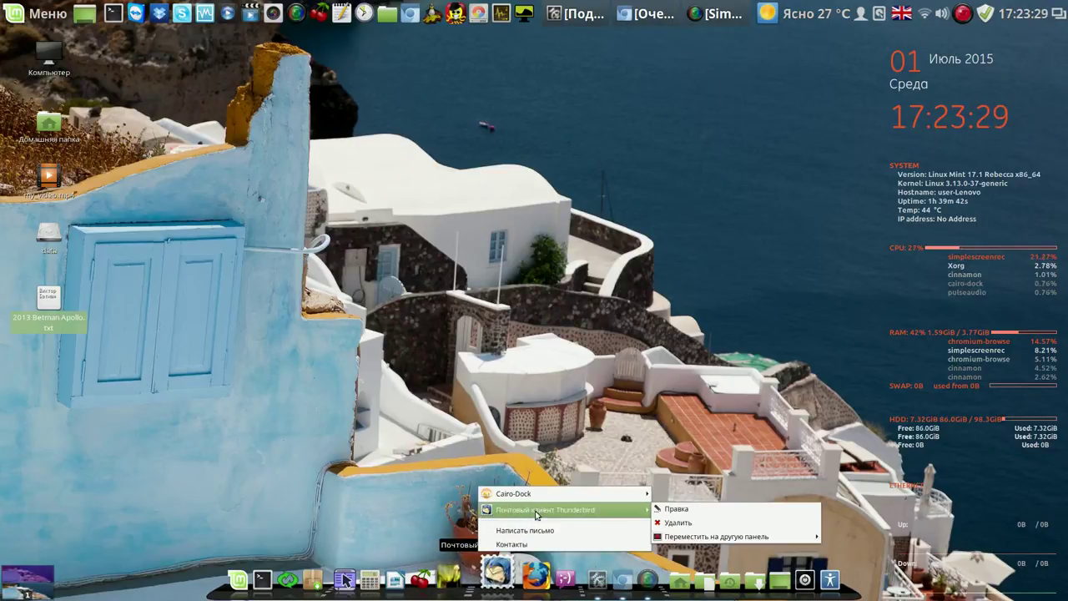
left_click(708, 524)
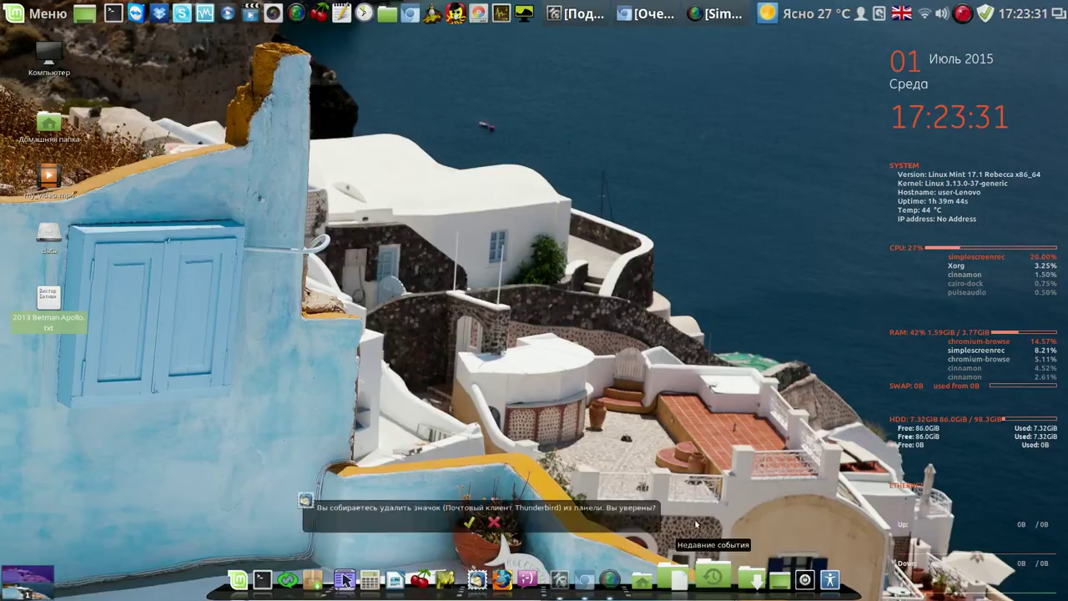
left_click(472, 524)
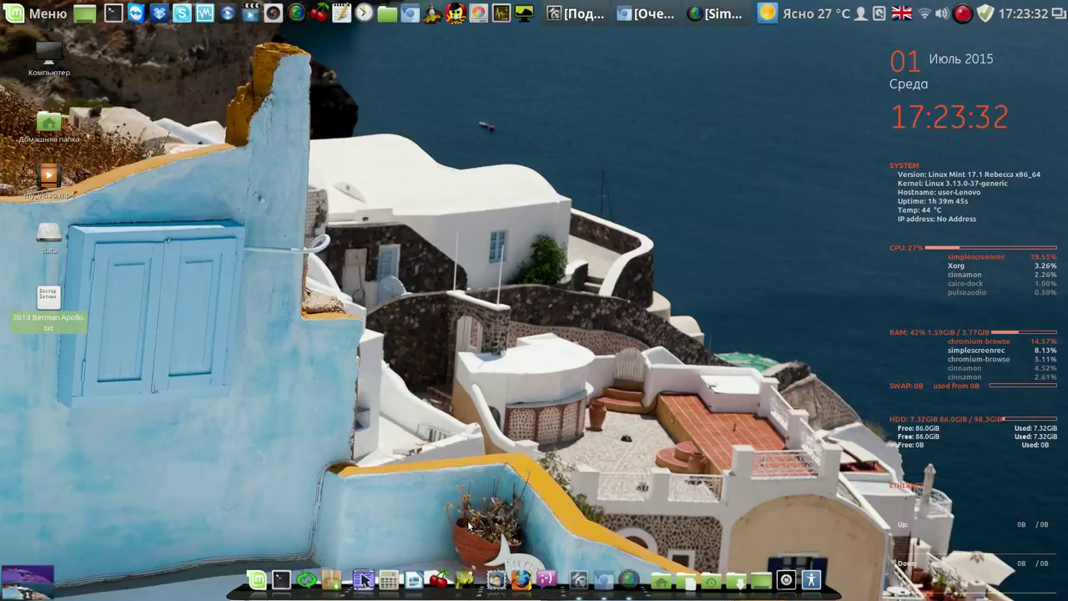
- Remove the Firefox web browser launcher from the dock and confirm the removal
right_click(515, 584)
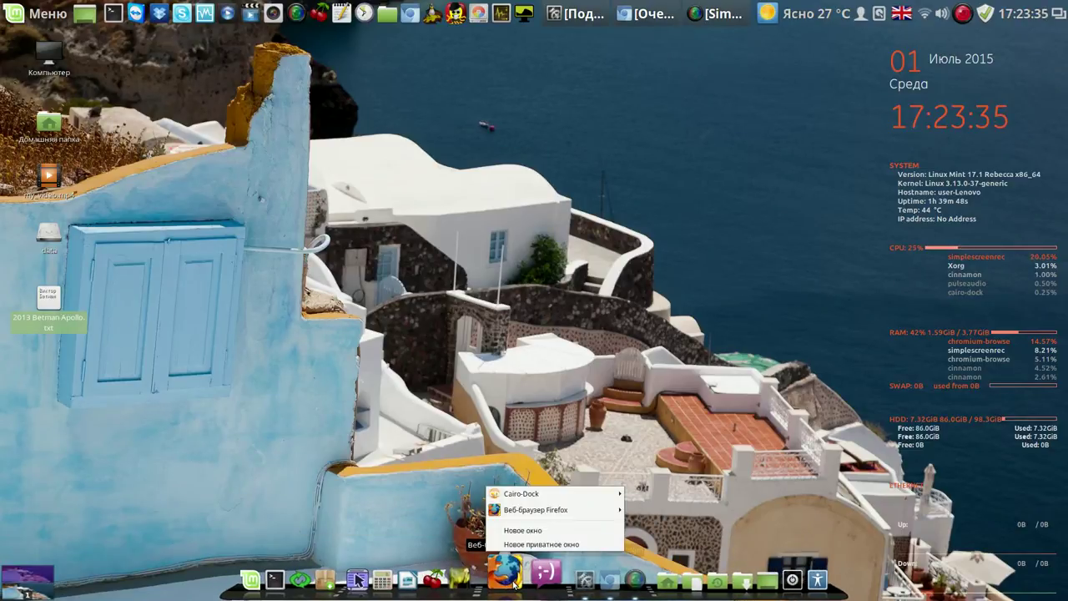
mouse_move(544, 511)
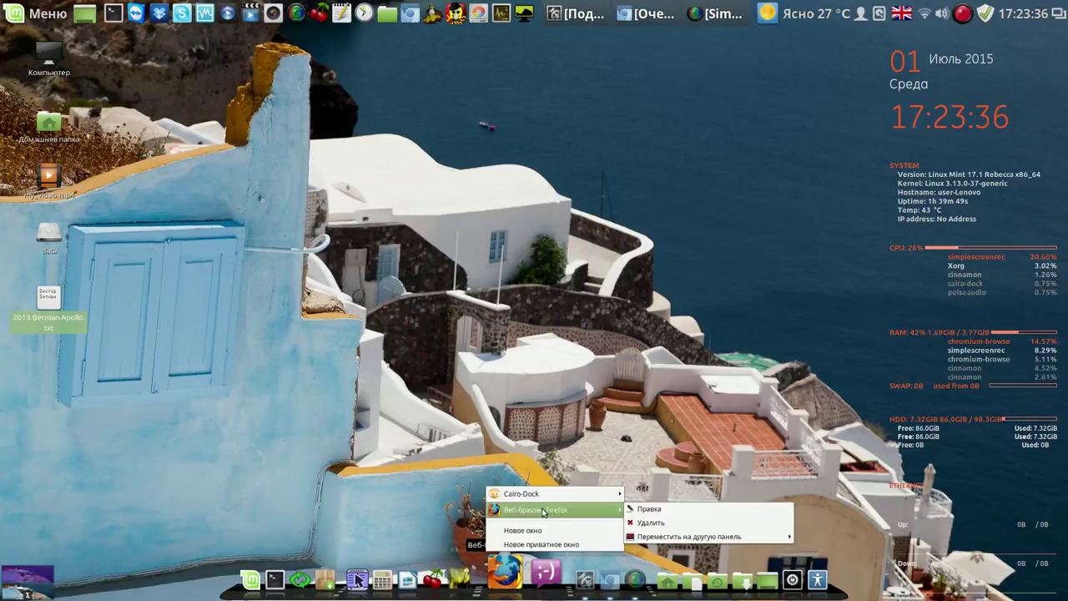
left_click(680, 525)
left_click(481, 525)
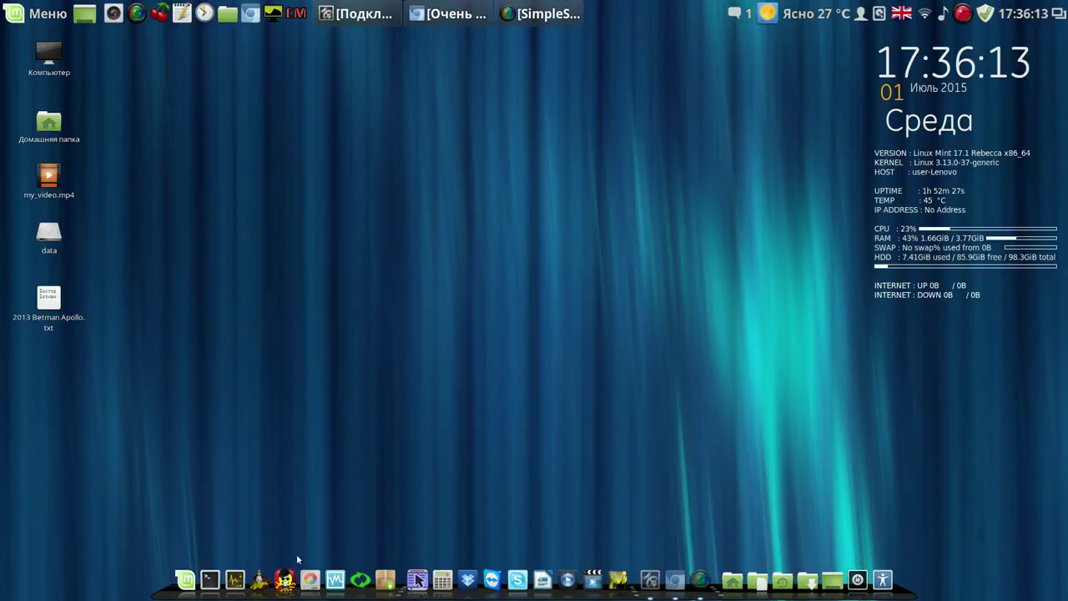
- Switch to the Software Manager (Менеджер программ), authenticating with the administrator password
left_click(387, 577)
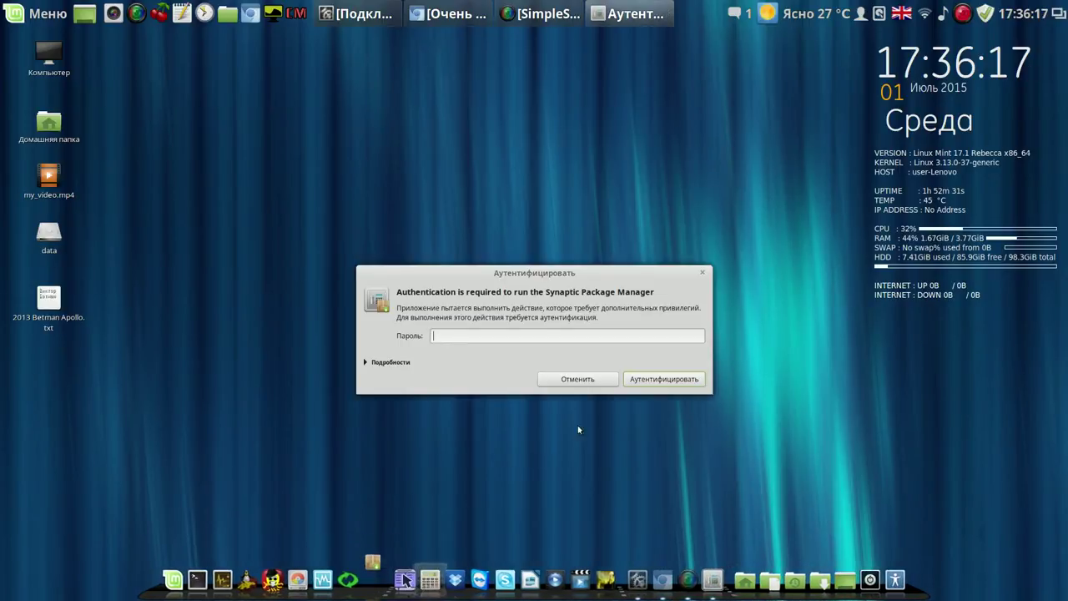
left_click(595, 379)
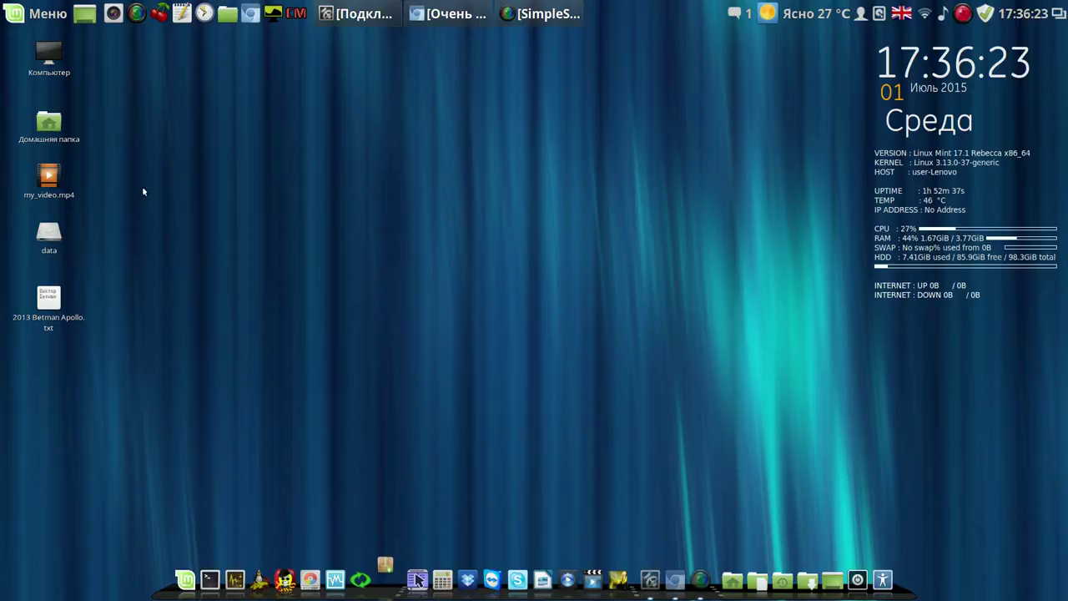
left_click(23, 13)
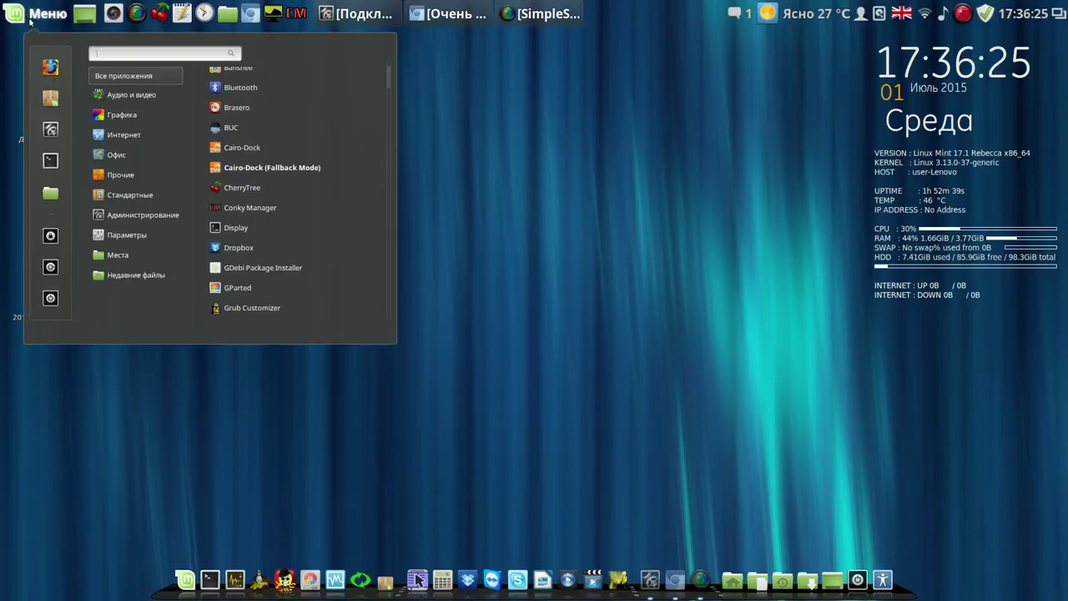
left_click(51, 104)
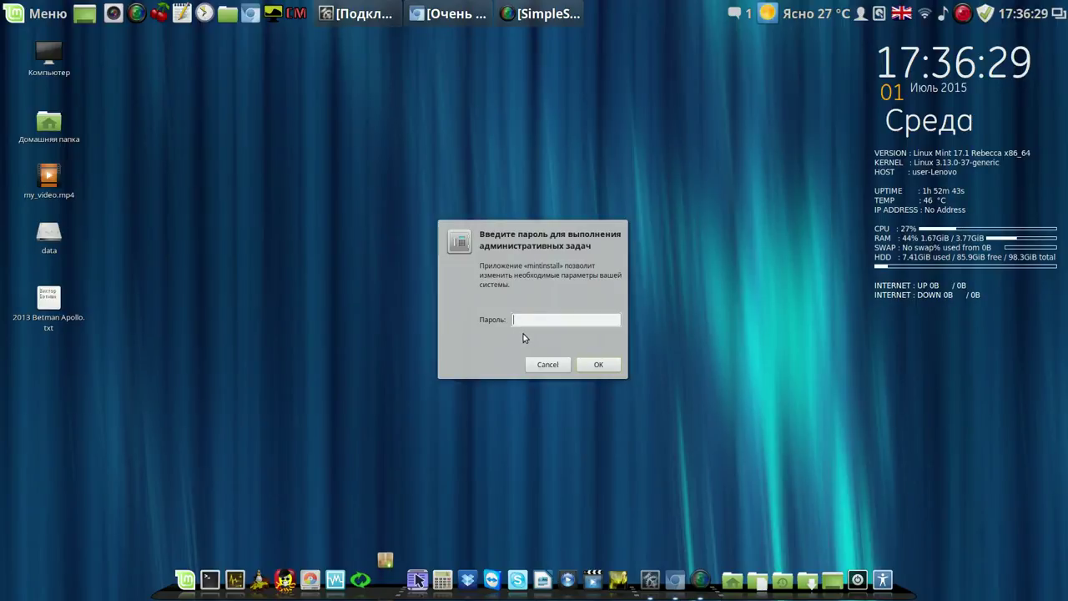
type("••")
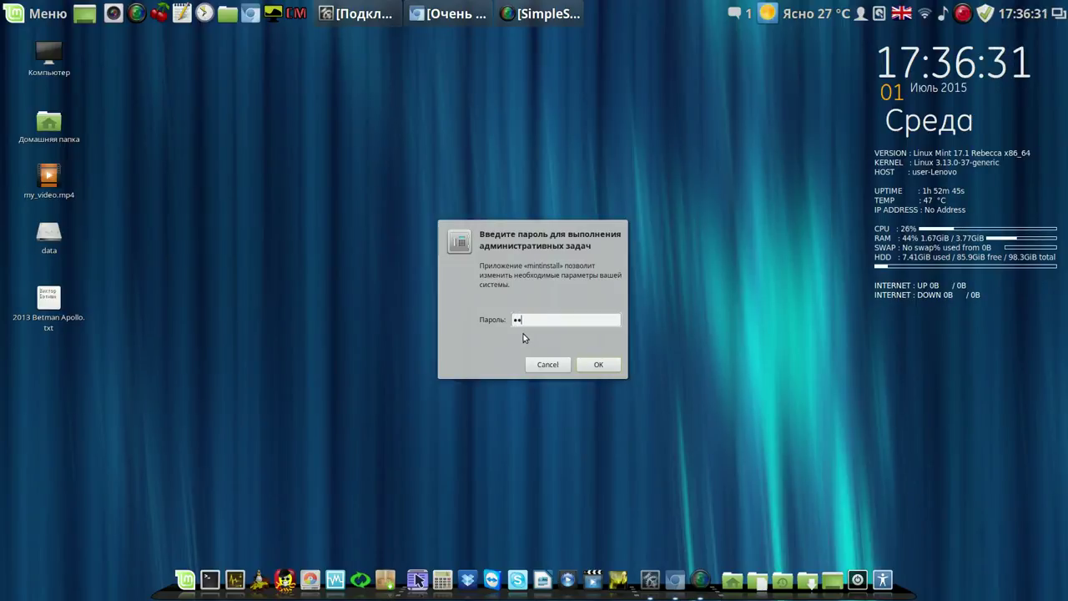
key("Return")
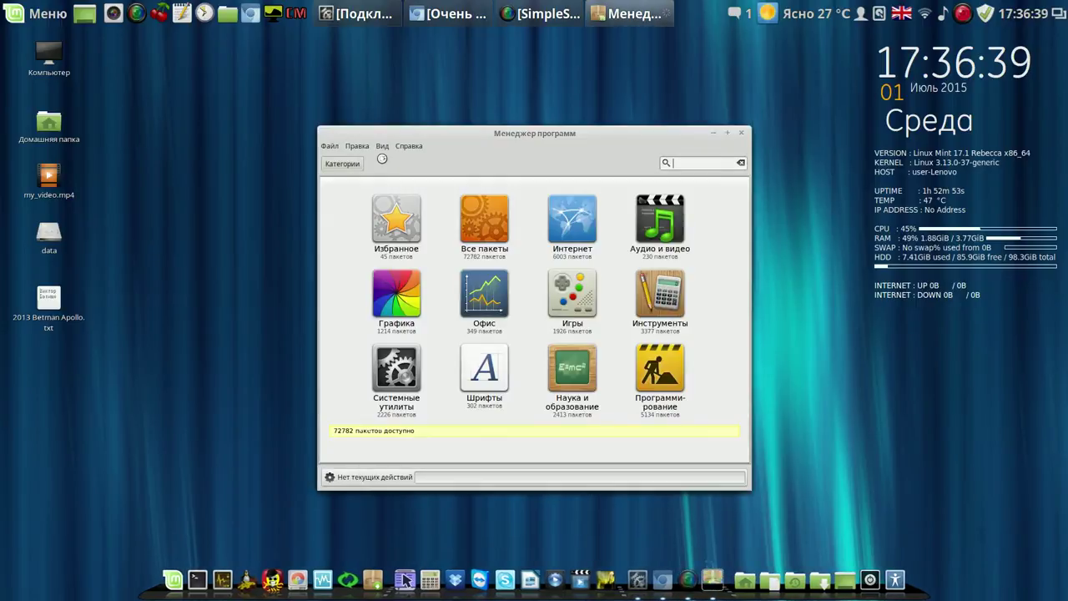
- Search the Software Manager for "cairo", view the cairo-dock package page and close the manager
left_click(705, 165)
type("cairo")
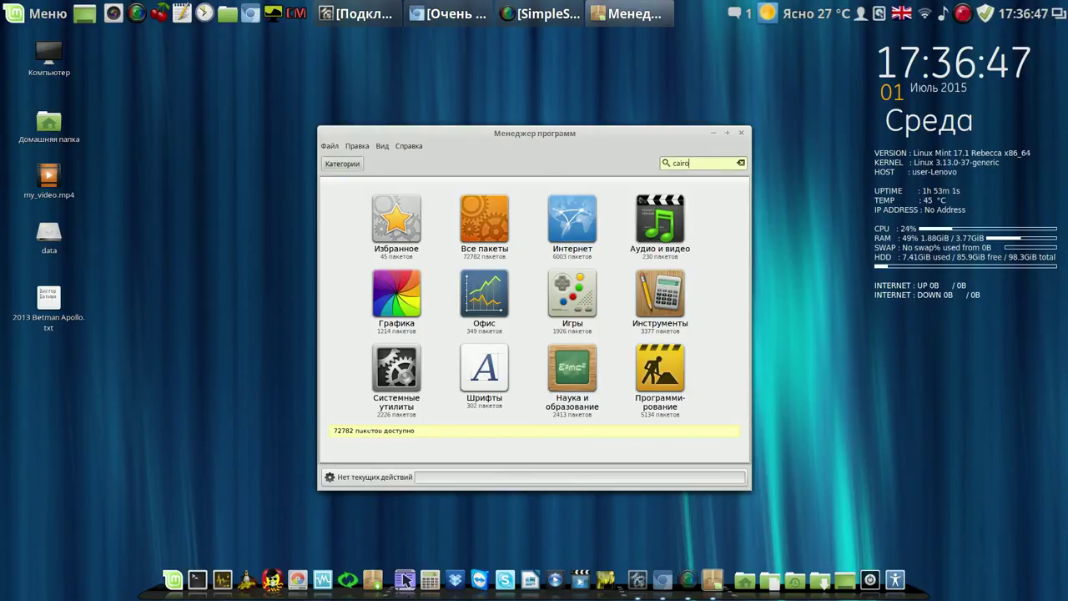
key("Return")
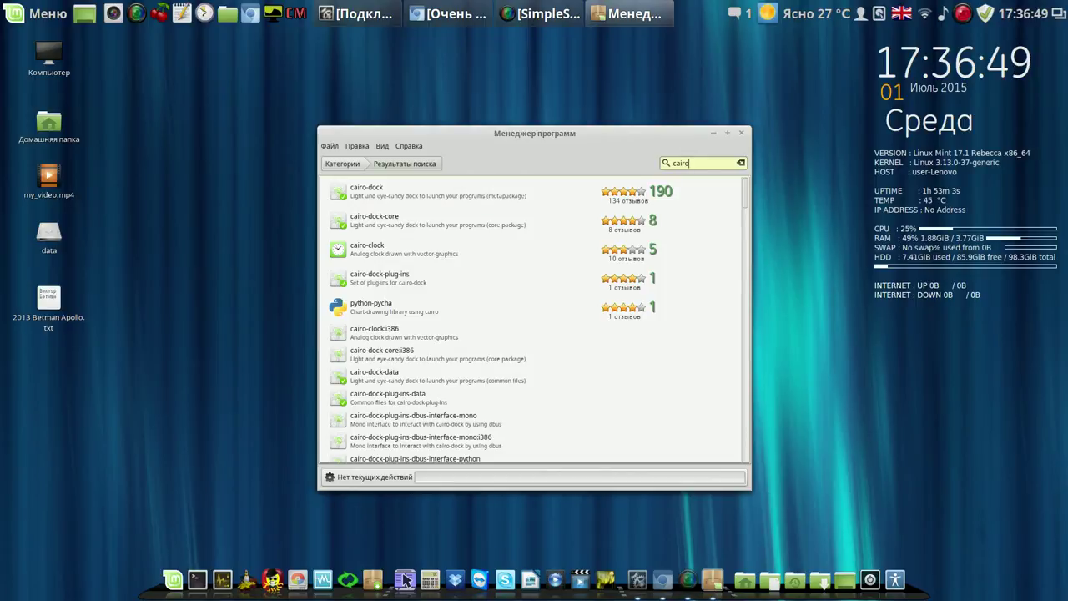
double_click(398, 189)
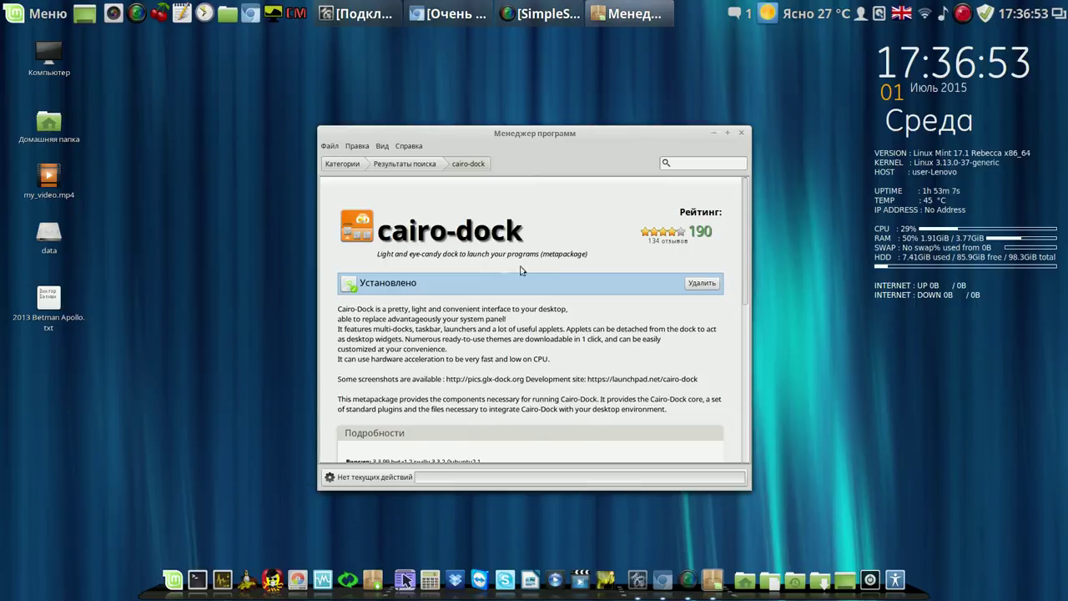
left_click_drag(588, 136, 447, 82)
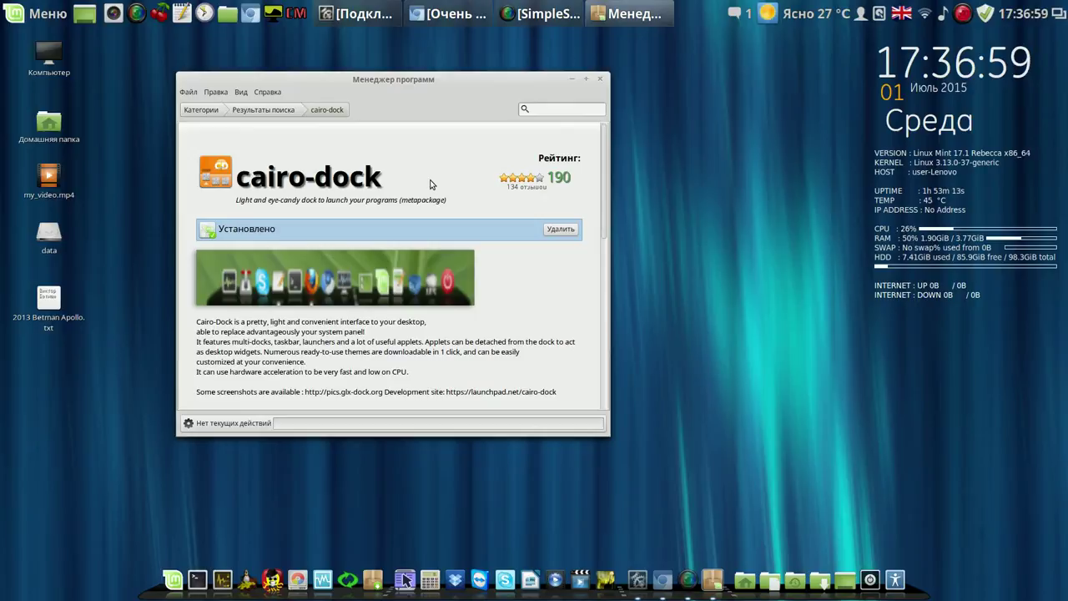
left_click(603, 81)
- Open System Settings (Системные настройки) and look through its preference categories
left_click(41, 14)
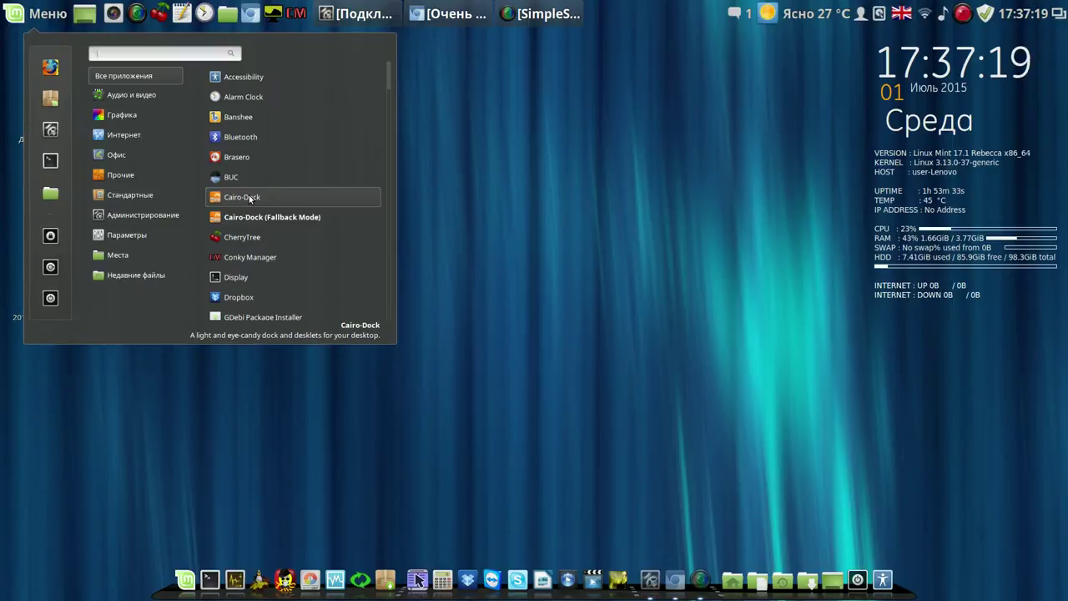
left_click(50, 128)
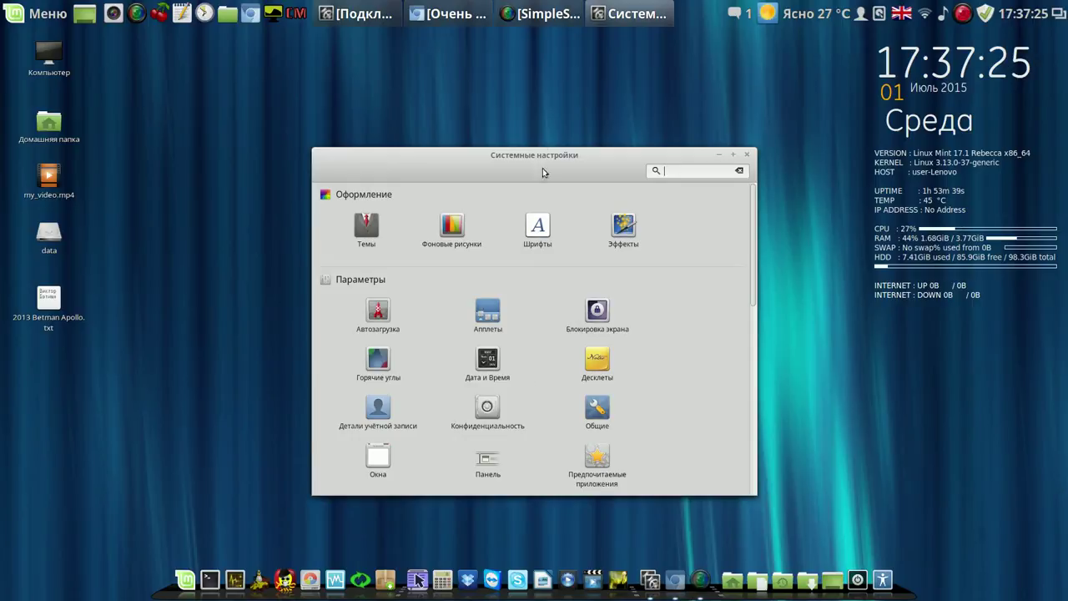
left_click_drag(541, 155, 354, 58)
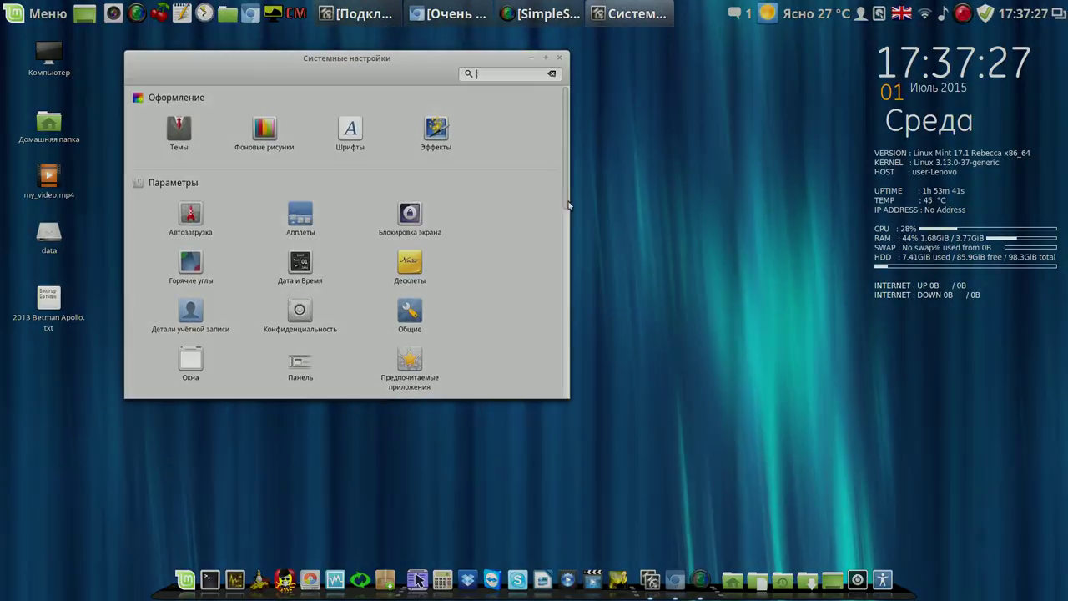
scroll(567, 214, "down", 2)
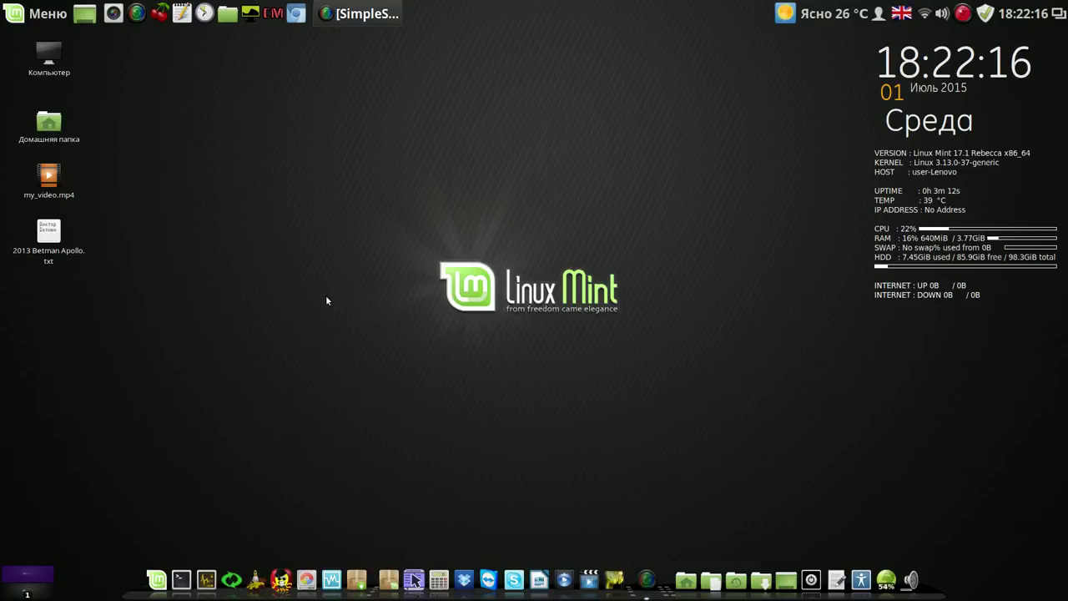
- Open the startup programs (Автозагрузка) settings and set Cairo-Dock to launch at system startup
right_click(152, 584)
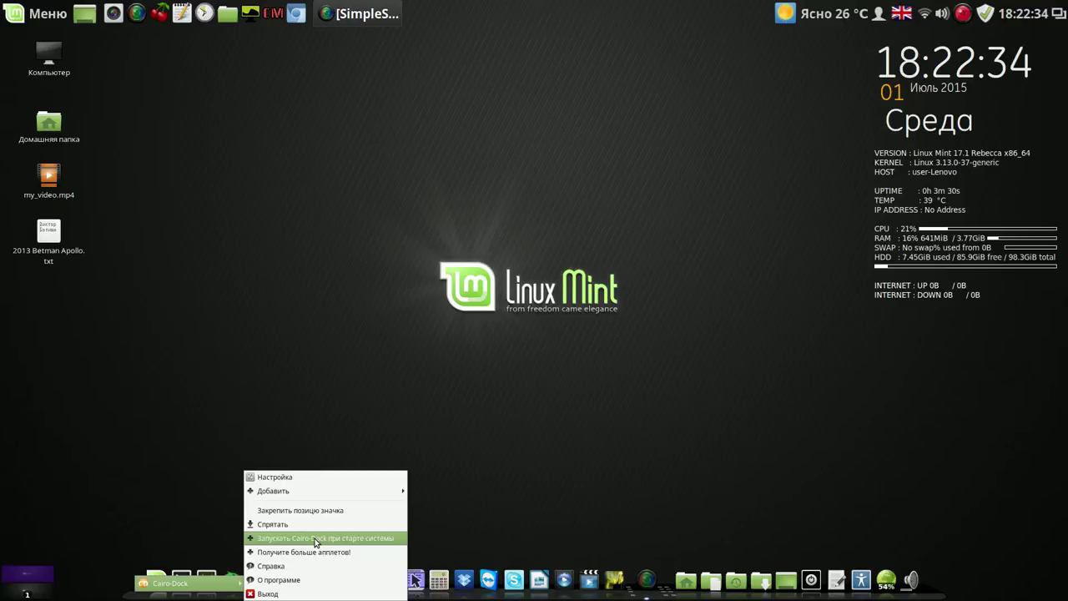
left_click(313, 377)
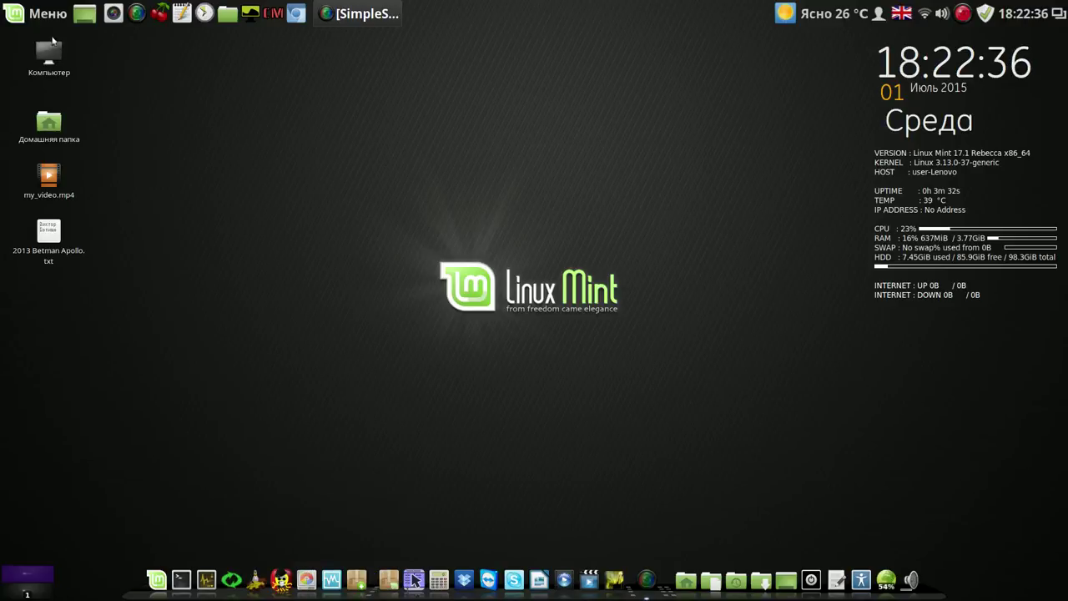
left_click(15, 17)
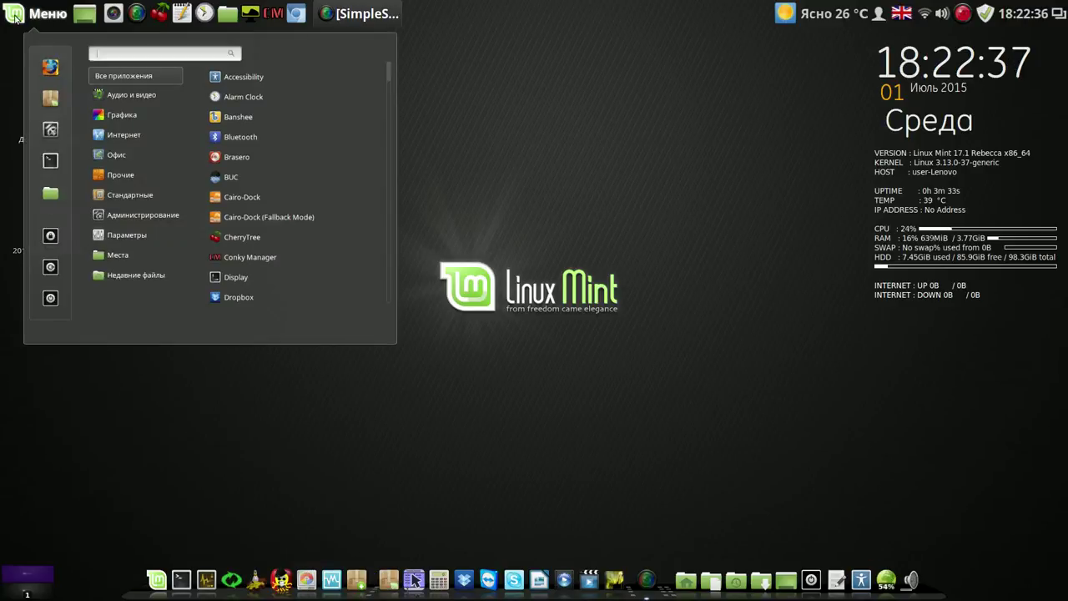
left_click(47, 132)
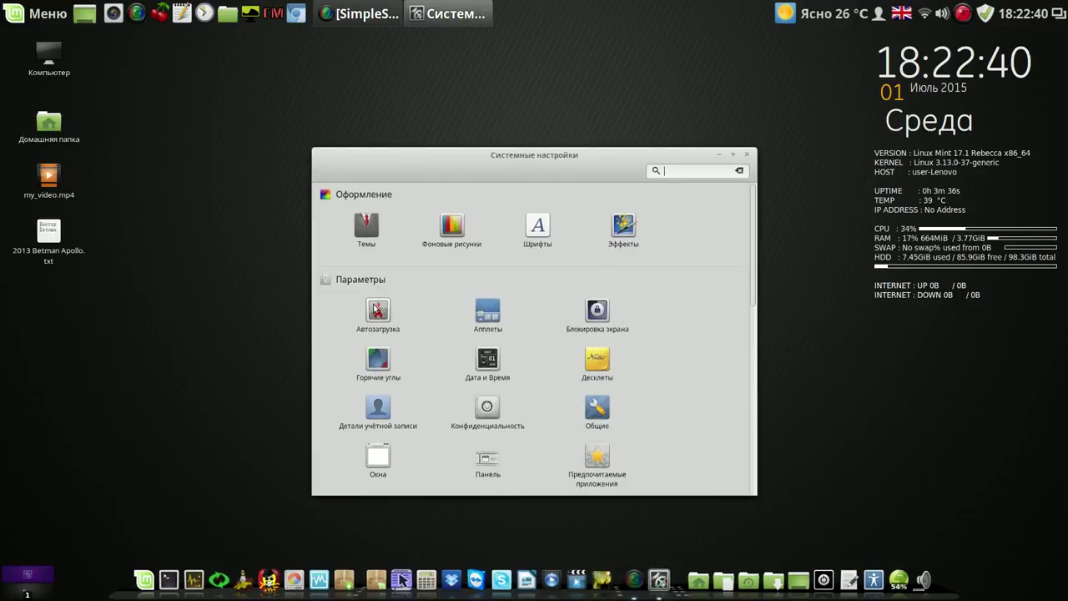
left_click(373, 309)
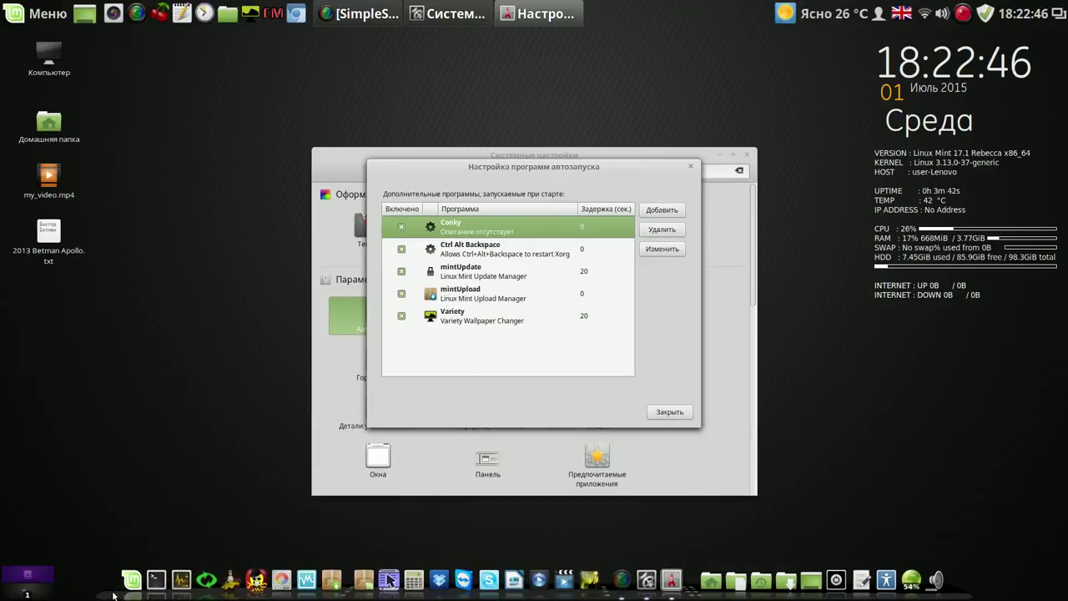
right_click(146, 589)
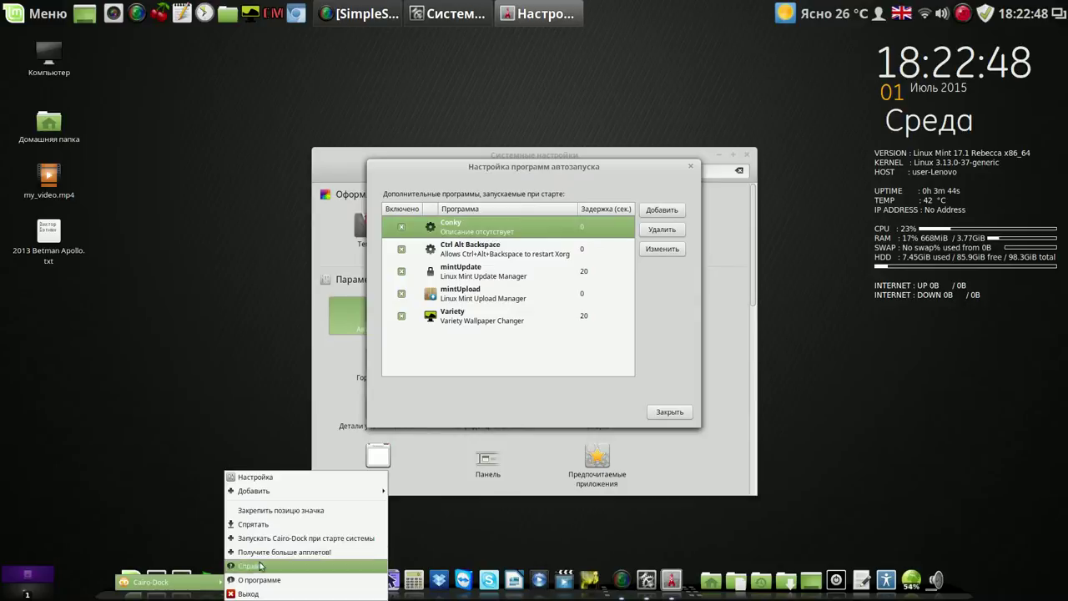
left_click(278, 539)
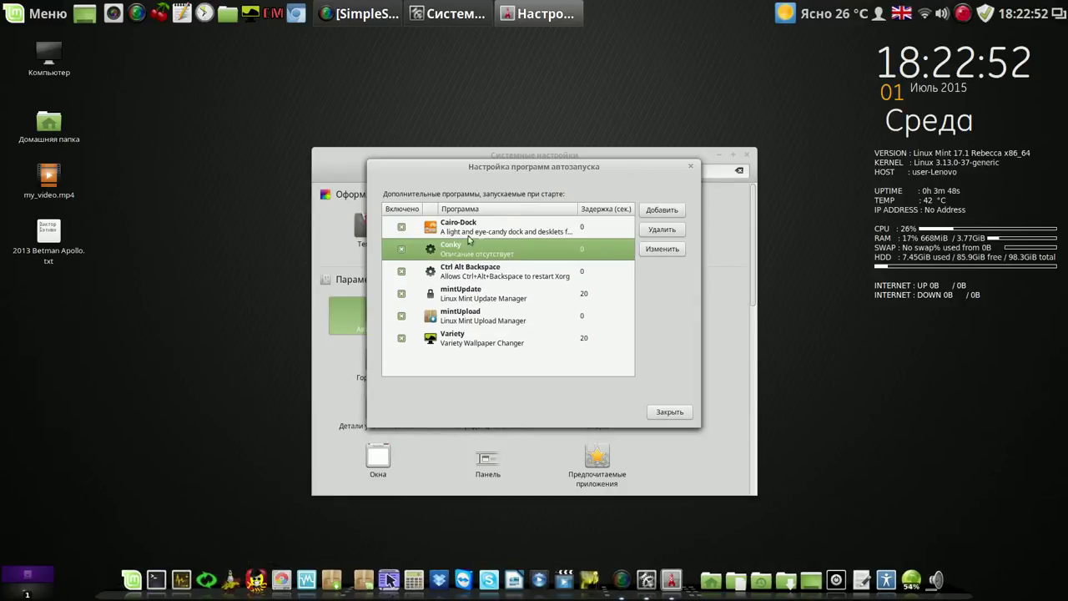
- Inspect the Cairo-Dock startup entry's name, command and delay without saving, and close the settings windows
left_click(492, 227)
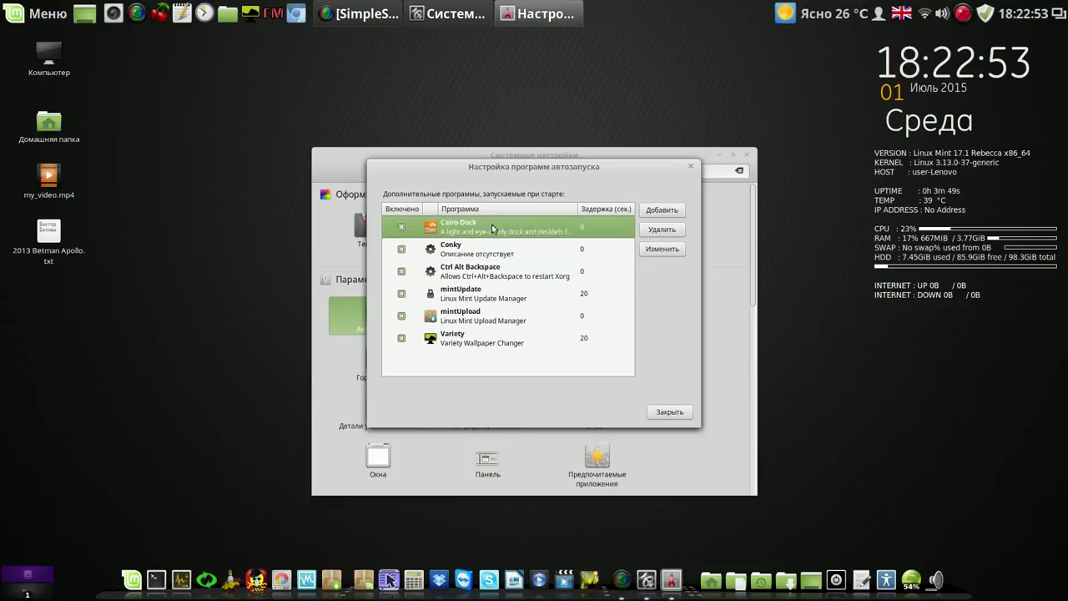
left_click(660, 249)
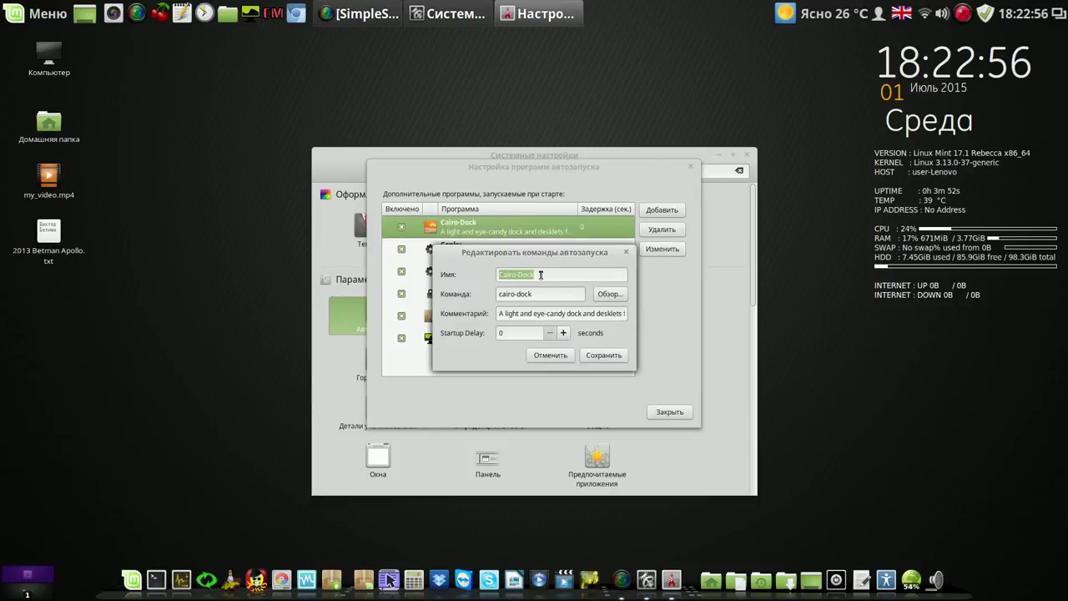
left_click(552, 356)
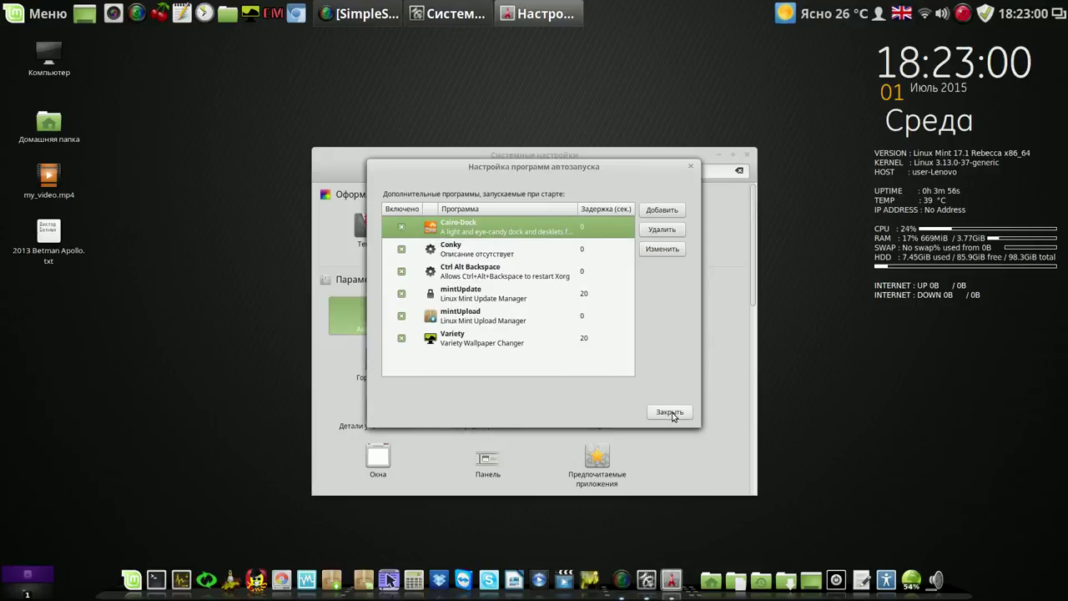
left_click(669, 412)
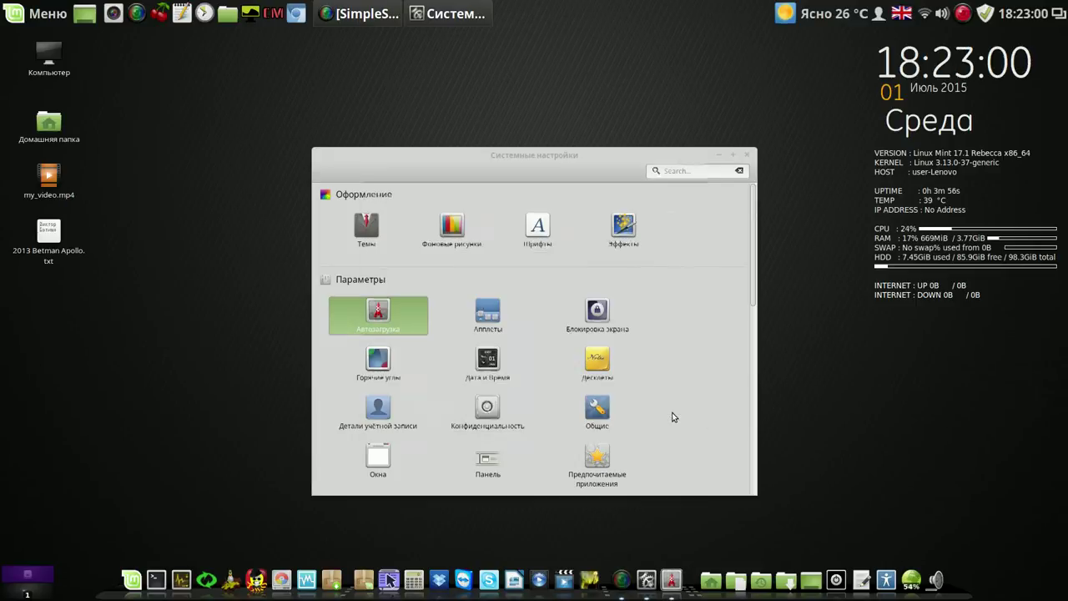
left_click(747, 156)
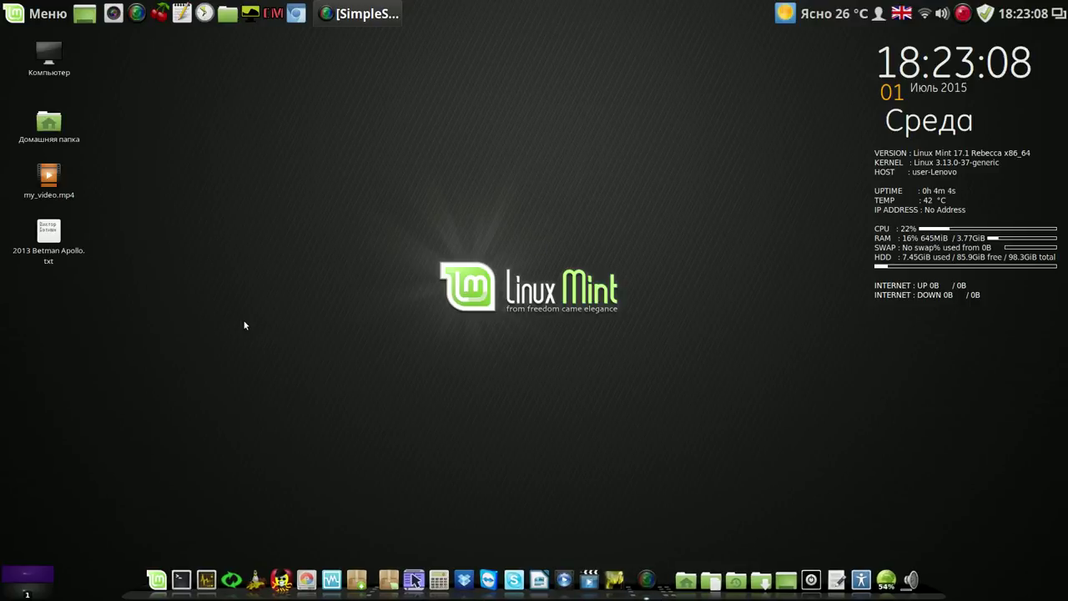
- Open the Cairo-Dock configuration window on its behaviour settings
right_click(140, 596)
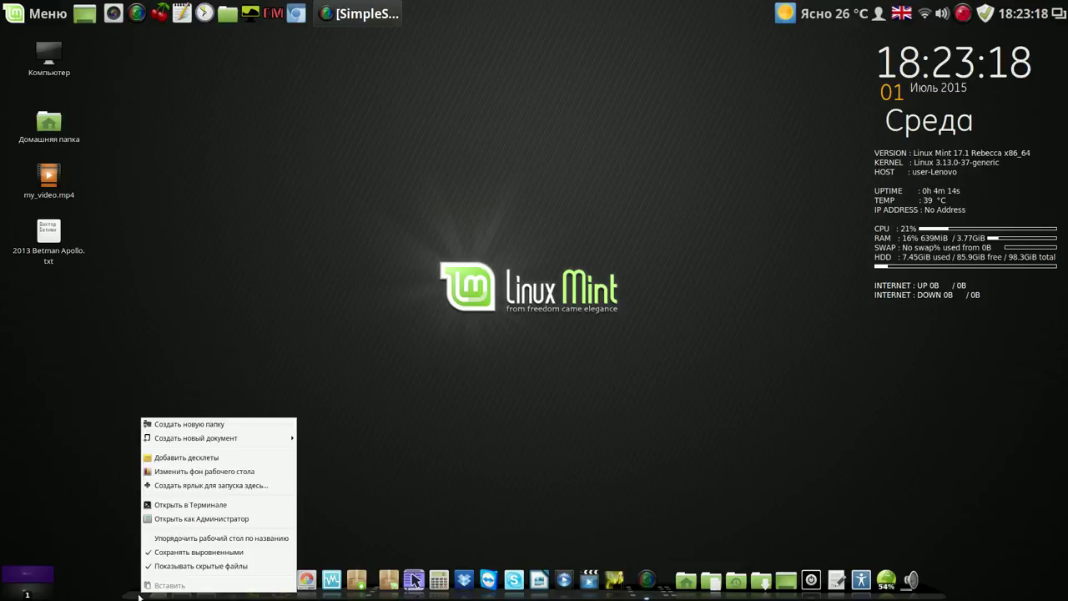
left_click(280, 487)
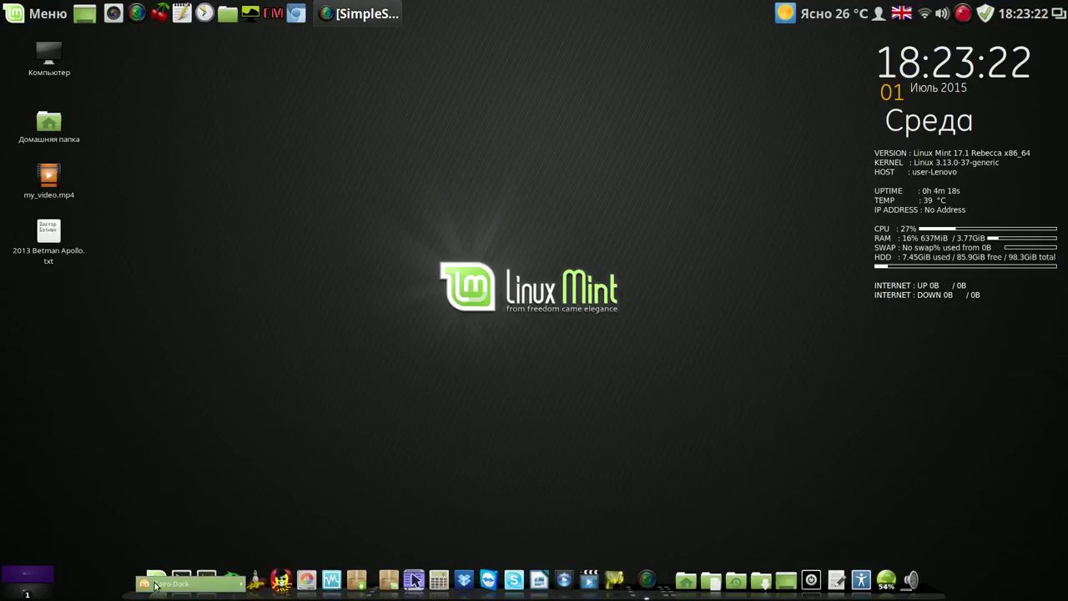
right_click(235, 577)
left_click(326, 489)
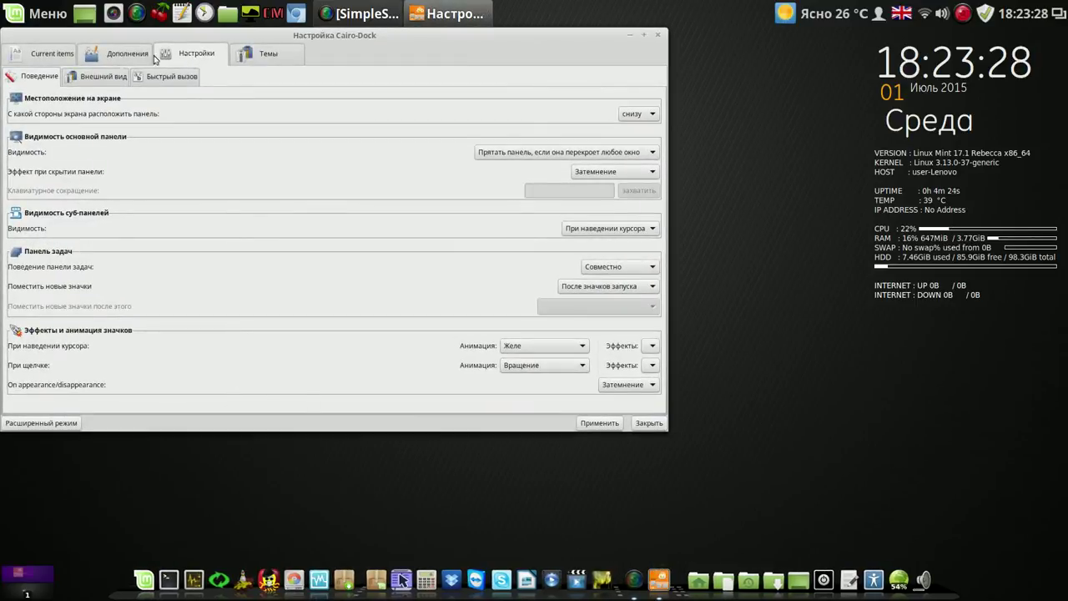
- Try the dock at the left screen edge (слева) and the right edge (справа), applying each position
left_click(654, 114)
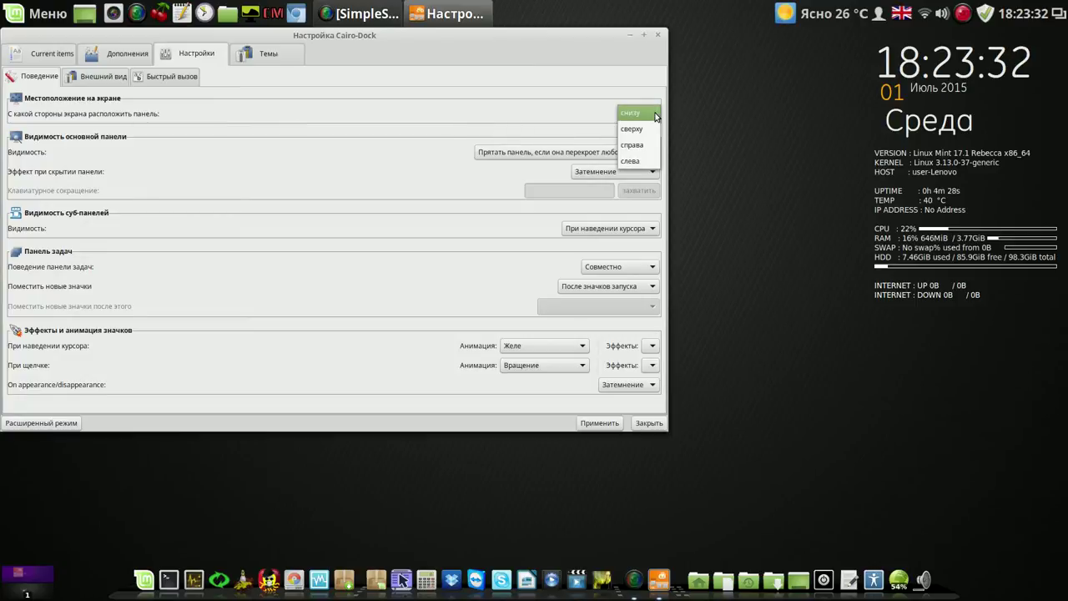
left_click(635, 161)
left_click(599, 423)
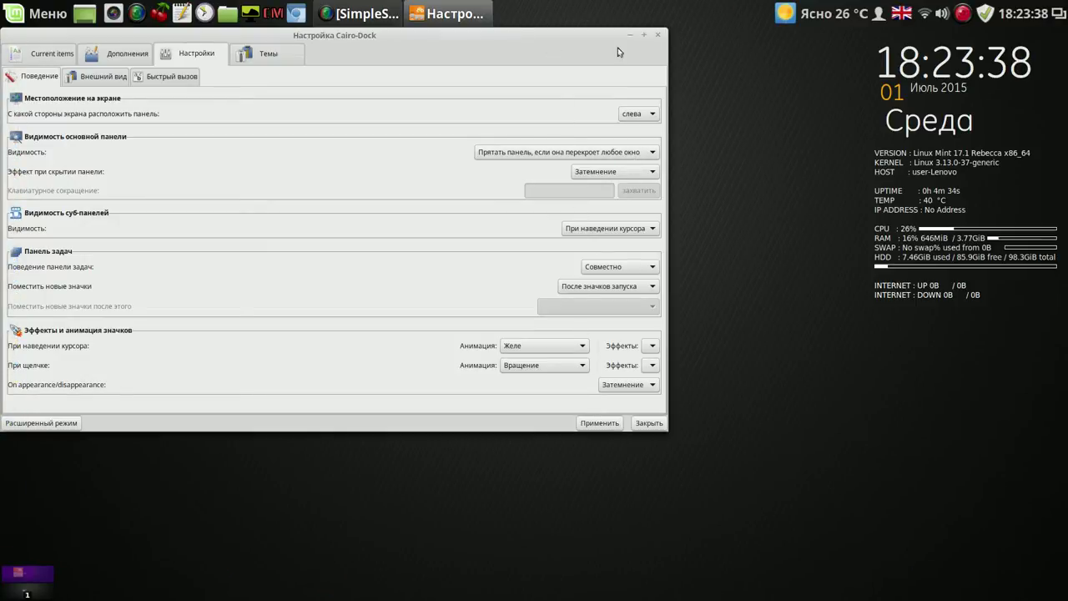
mouse_move(12, 74)
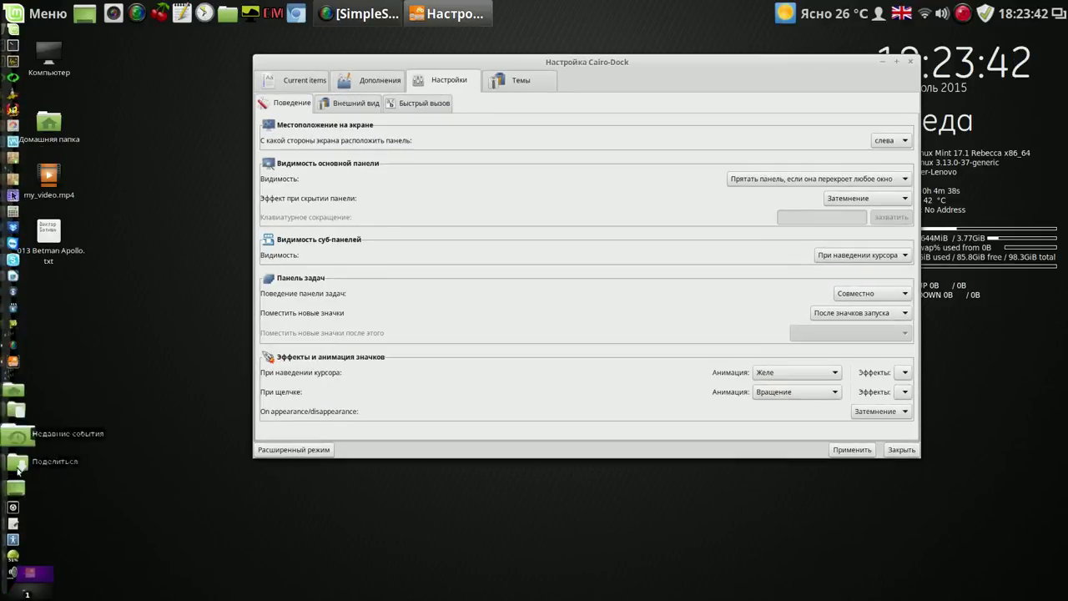
left_click(905, 140)
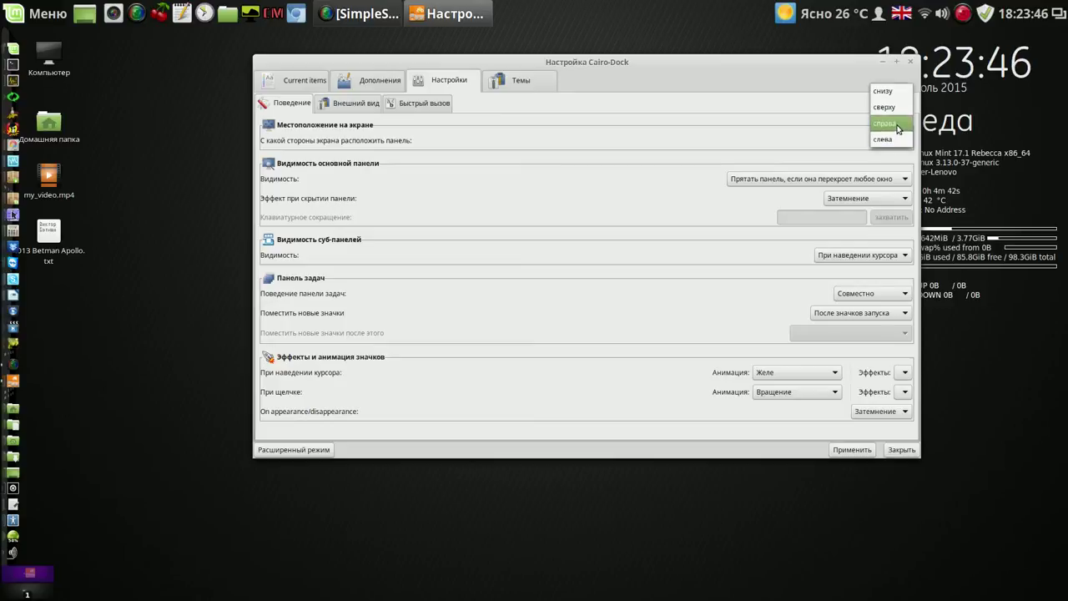
left_click(897, 123)
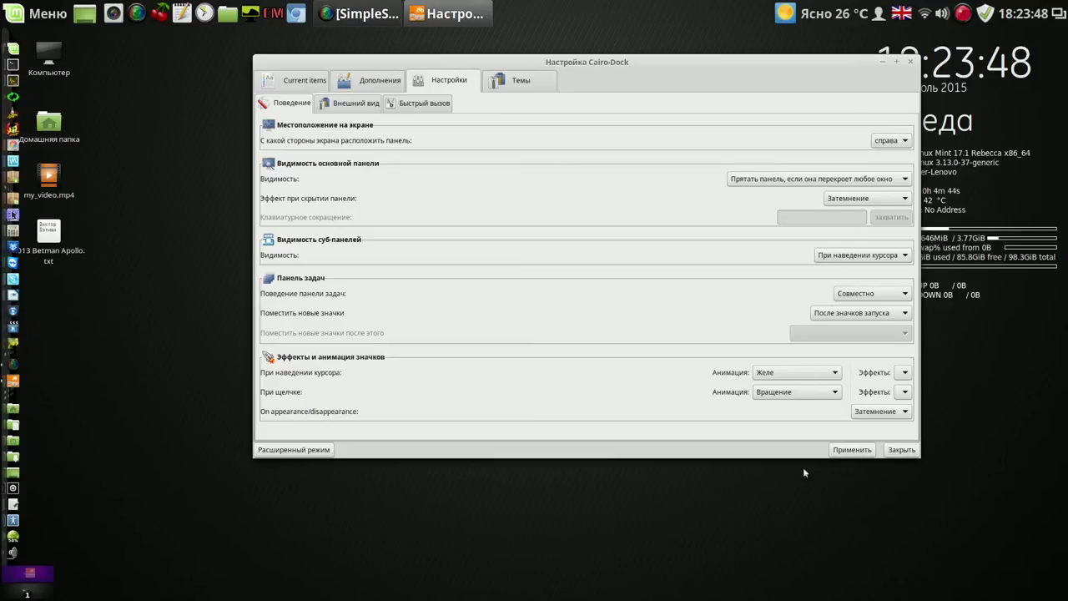
left_click(841, 452)
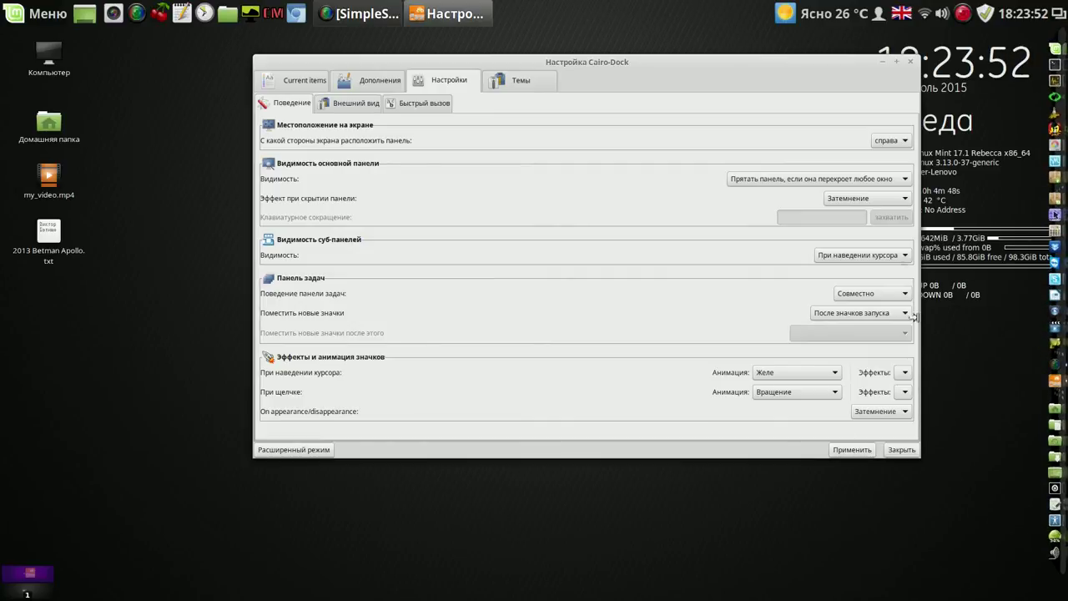
- Try the dock at the top of the screen (сверху), and apply the bottom position (снизу) again
left_click(903, 142)
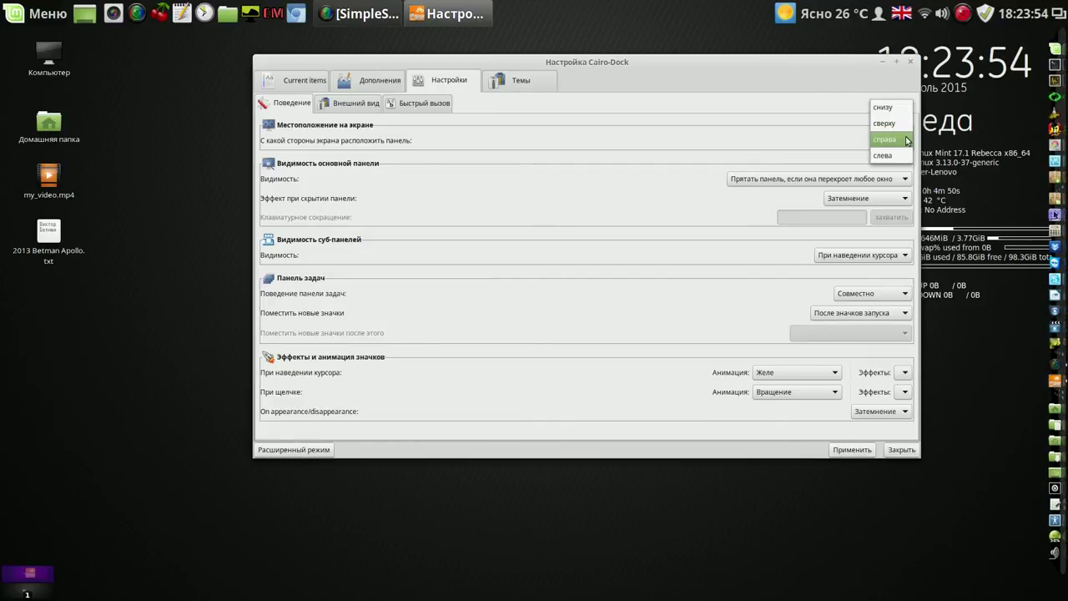
left_click(899, 125)
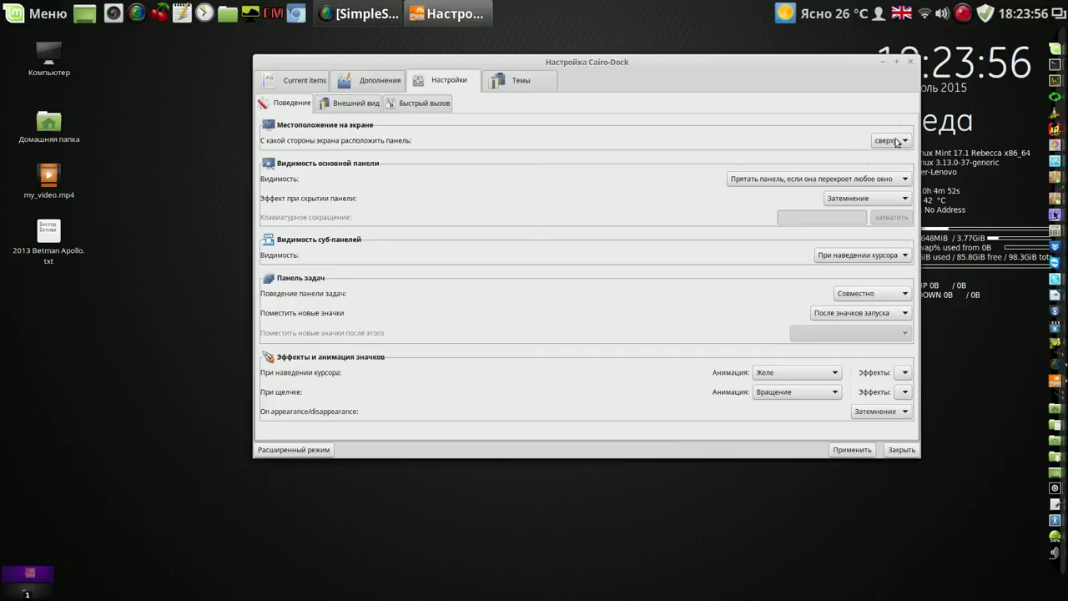
left_click(853, 447)
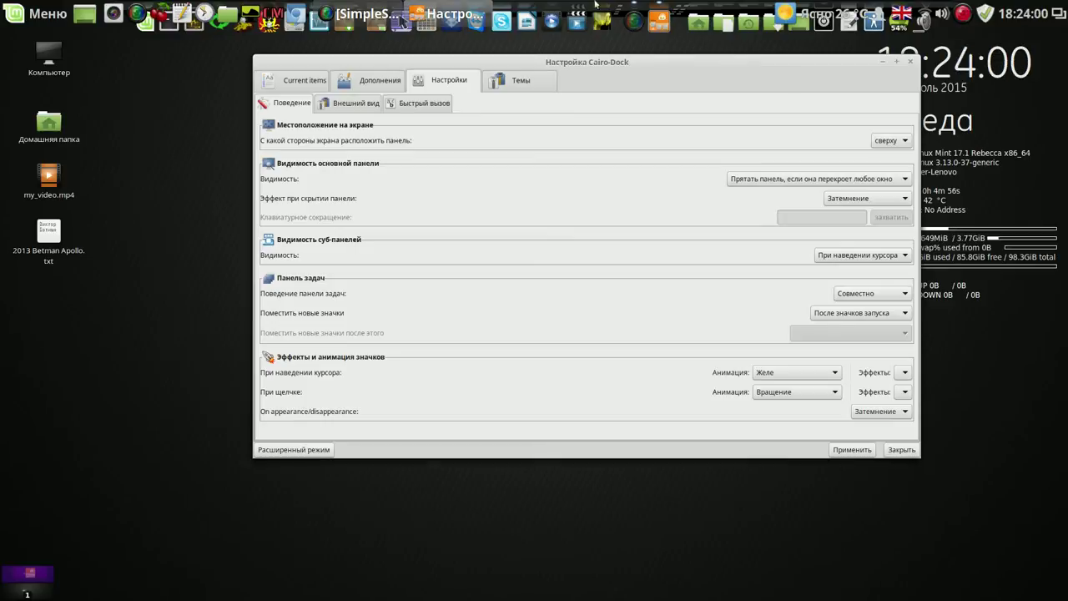
left_click(905, 142)
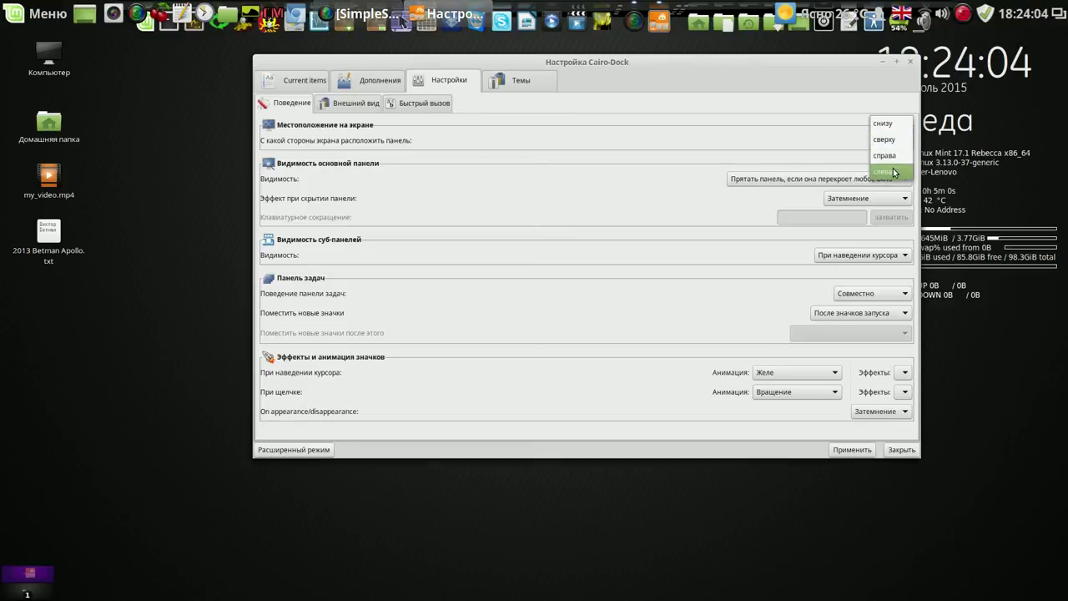
left_click(884, 124)
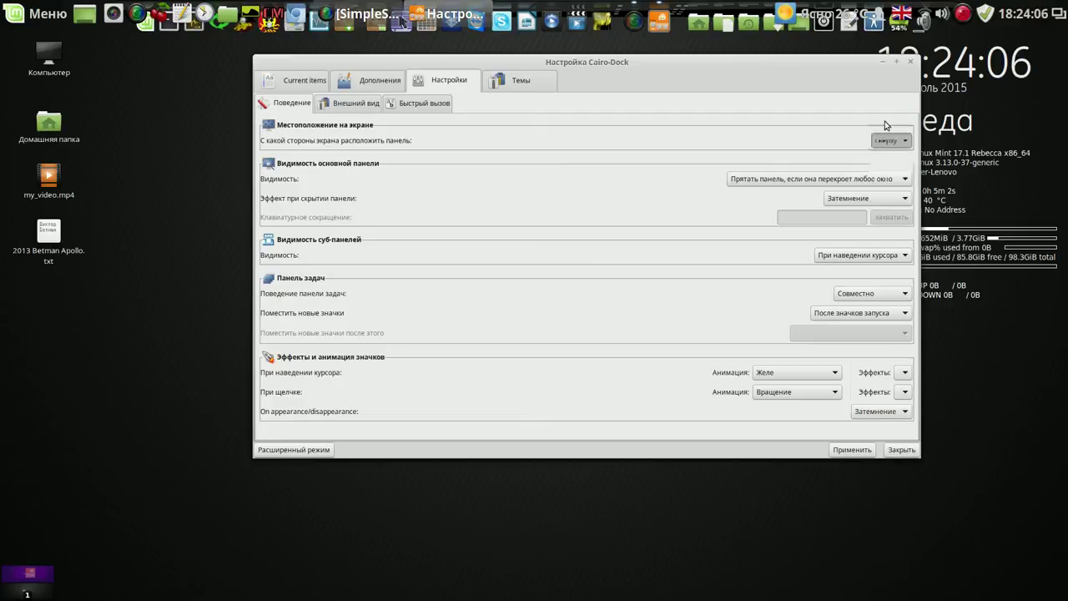
left_click(851, 450)
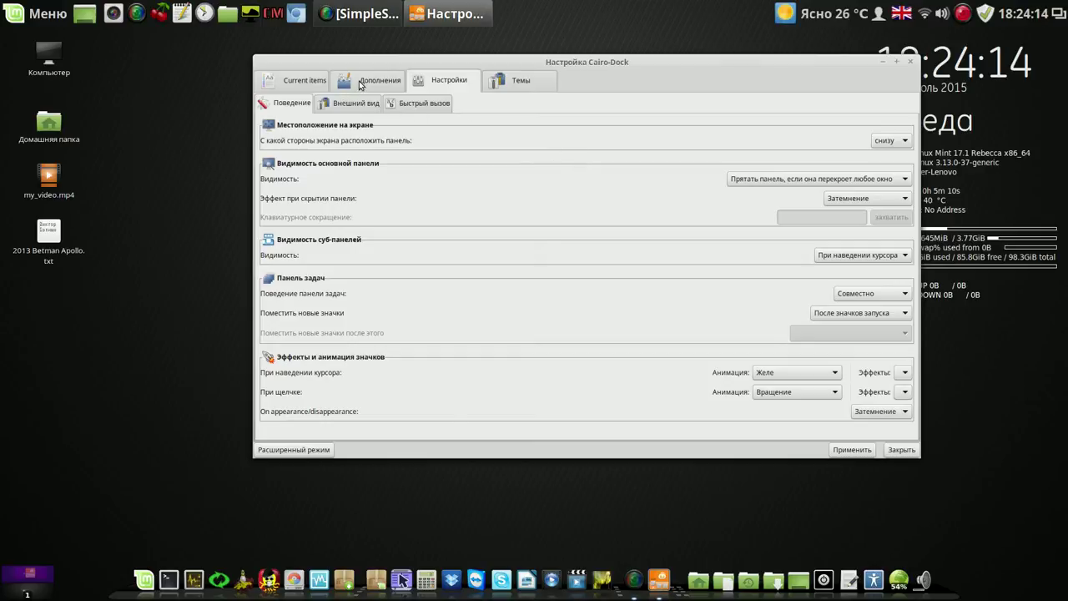
- Enable the Мусорная корзина add-on for the dock and disable the Быстрый обзор, ярлыки and Поделиться add-ons
left_click(304, 81)
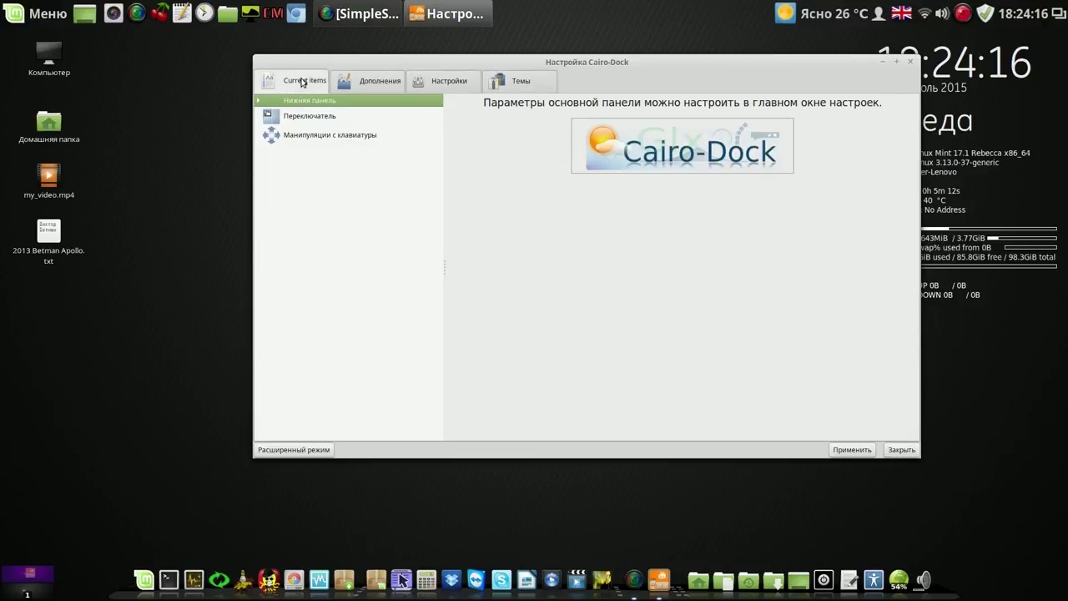
left_click(366, 81)
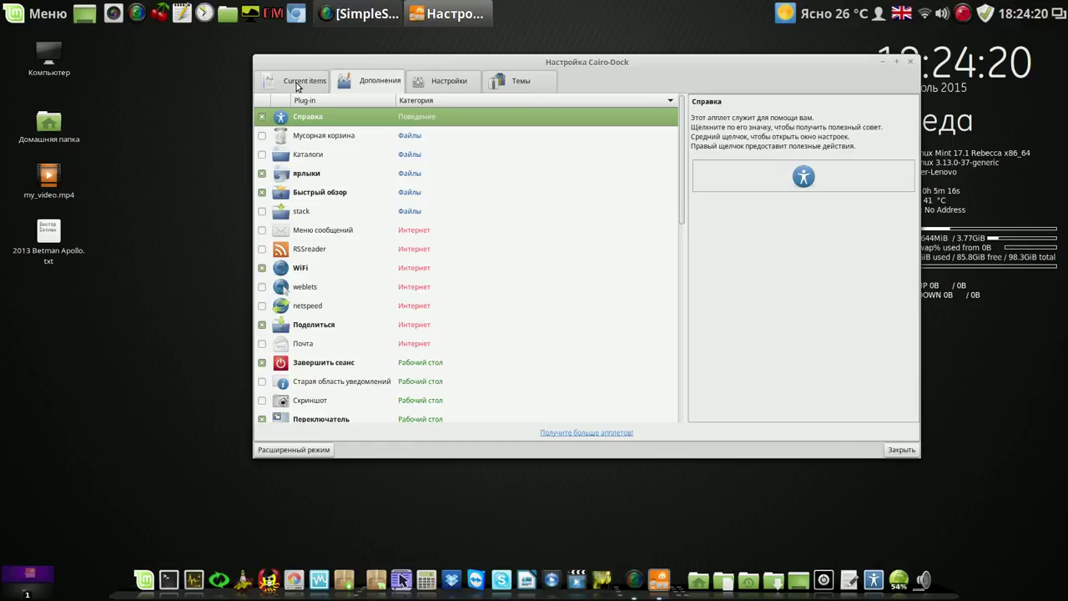
left_click(262, 135)
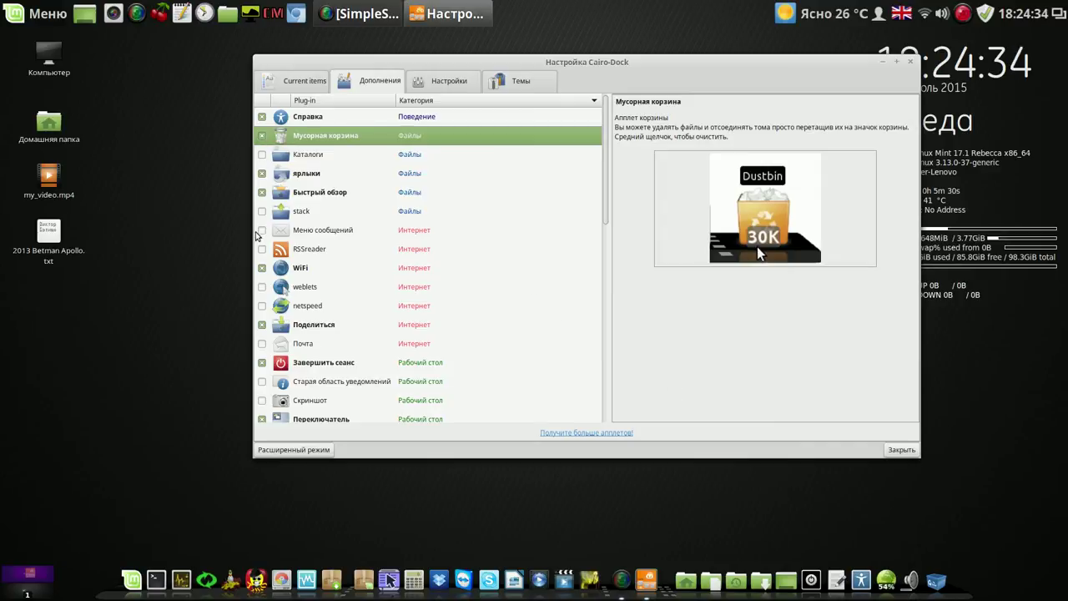
left_click(262, 192)
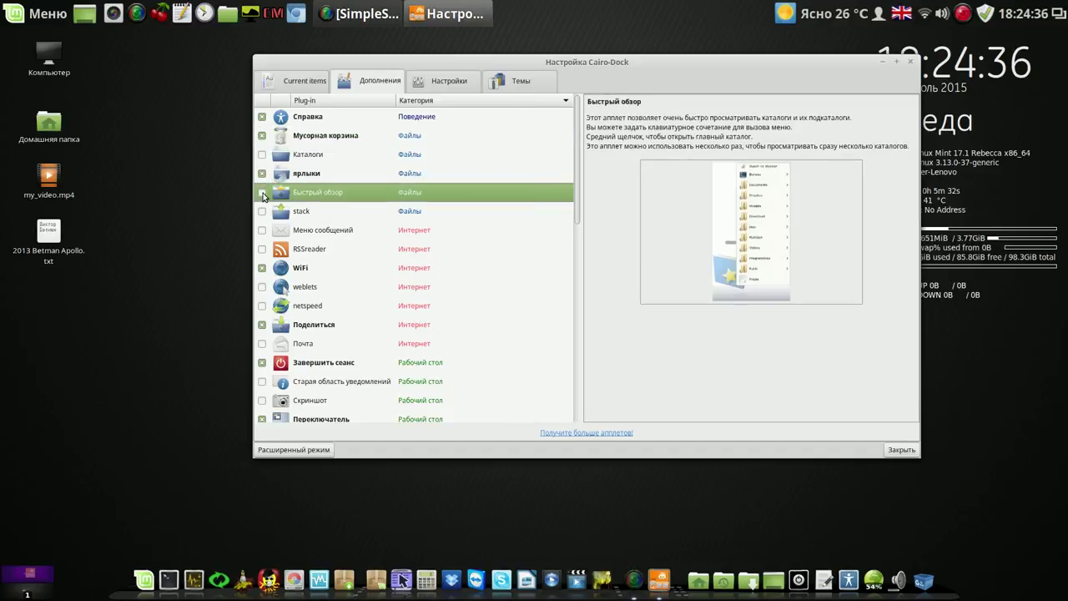
left_click(262, 174)
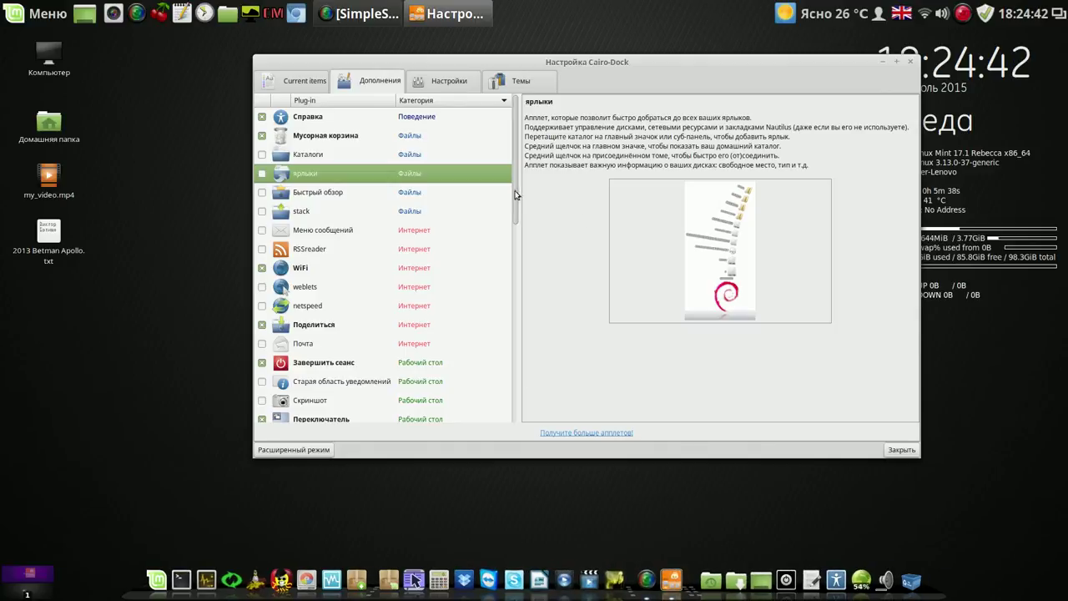
left_click_drag(515, 184, 515, 256)
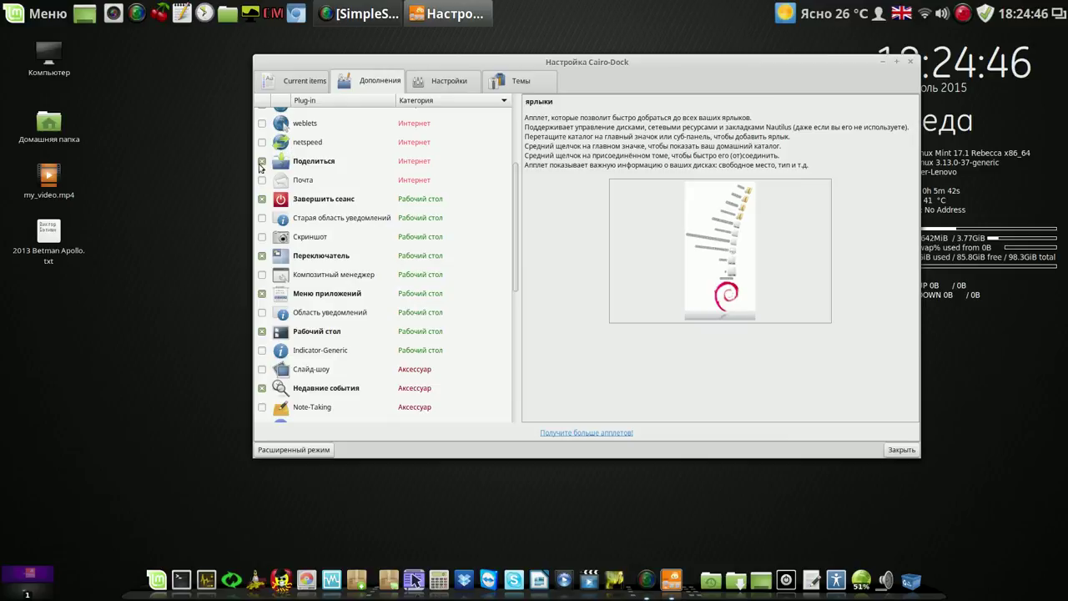
left_click(263, 158)
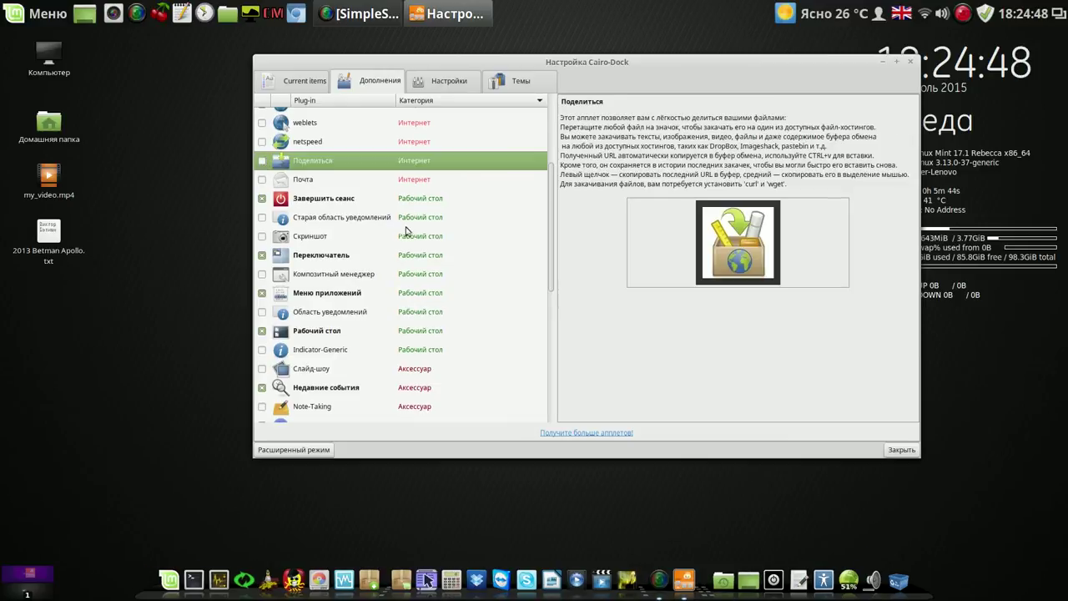
- Look through the remaining dock add-ons, apply the Cairo-Dock settings and close the configuration window
left_click_drag(550, 192, 551, 212)
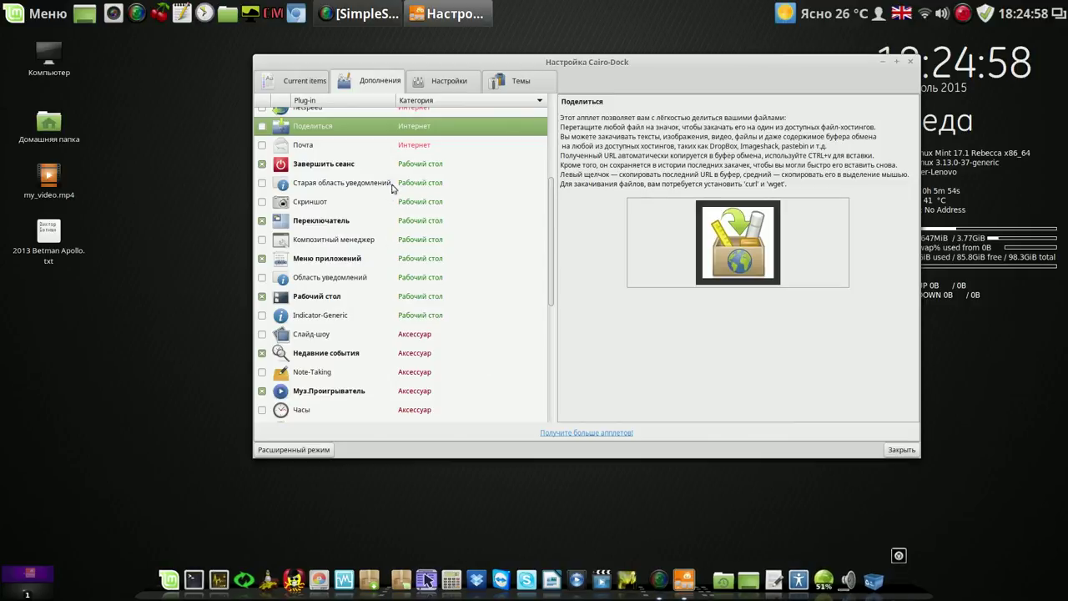
left_click_drag(551, 200, 549, 270)
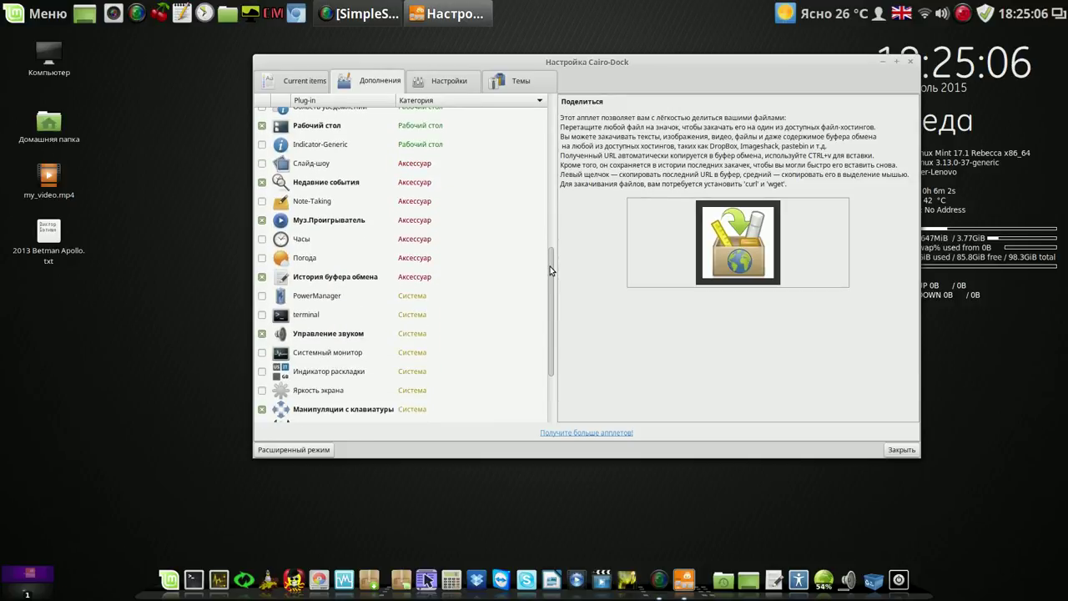
left_click_drag(549, 269, 551, 327)
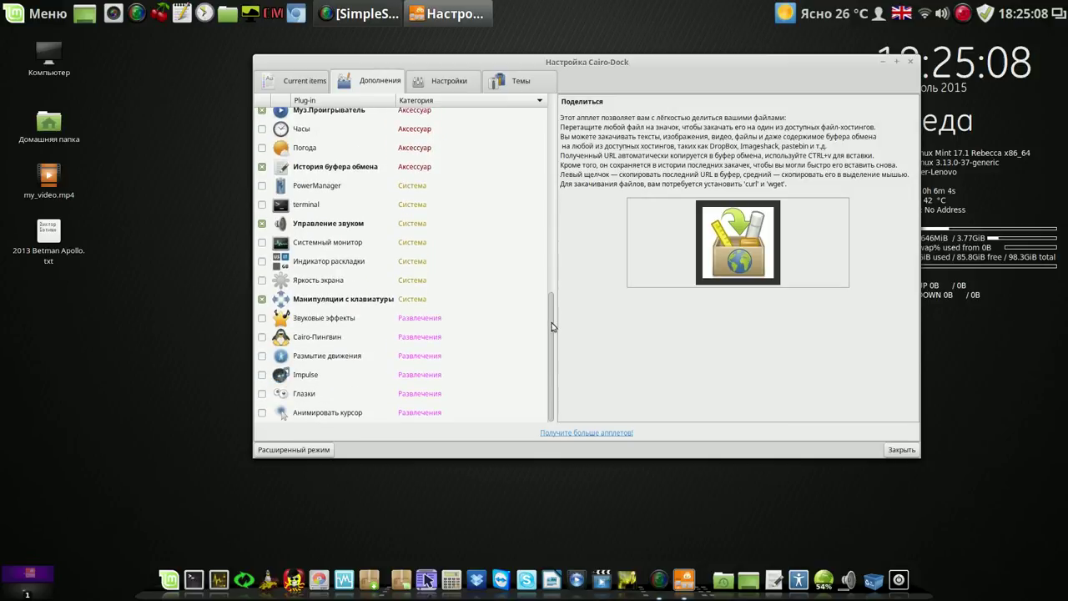
left_click(442, 80)
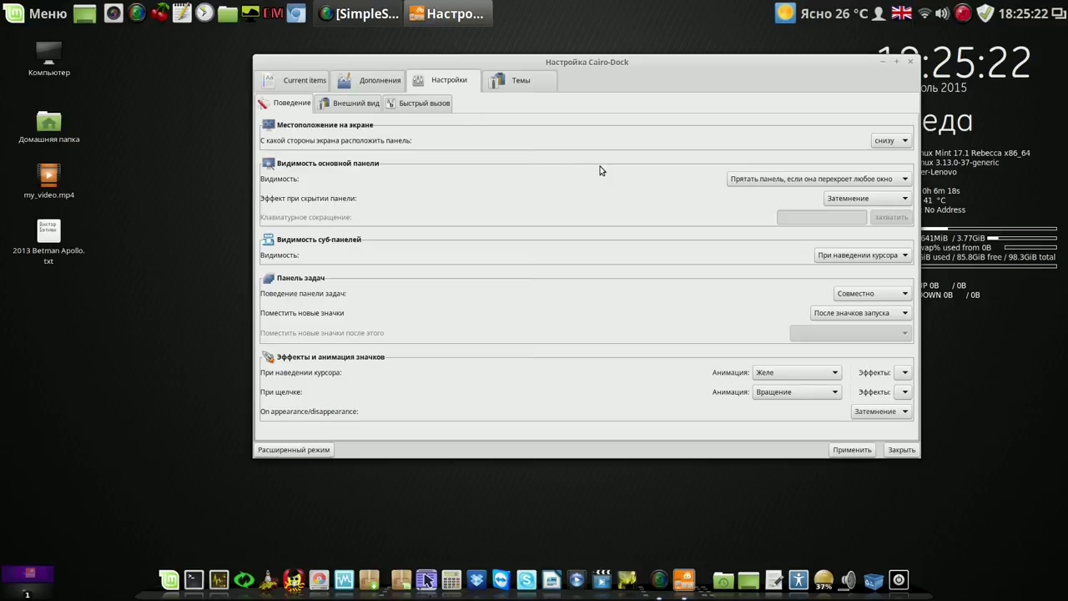
left_click(862, 452)
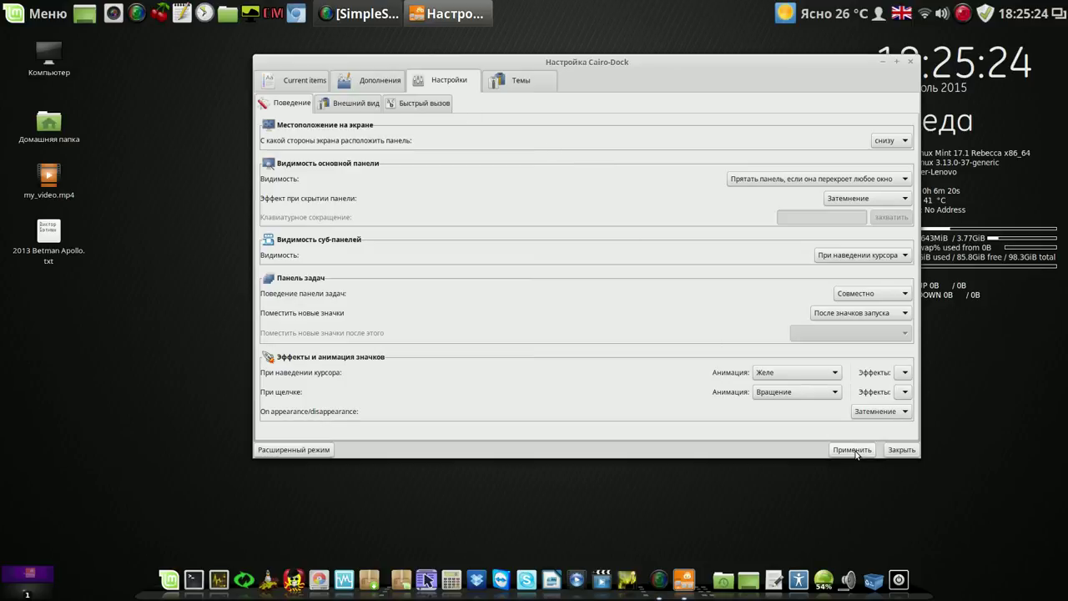
left_click(913, 62)
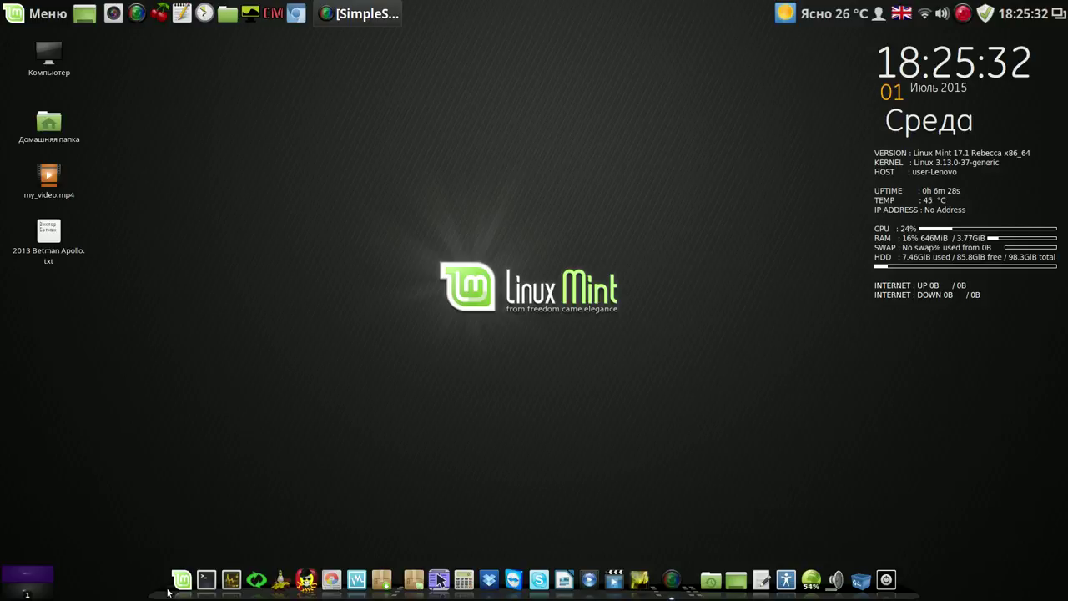
- Check the Cairo-Dock entry among the startup programs (Автозагрузка) in System Settings and close both windows
left_click(27, 15)
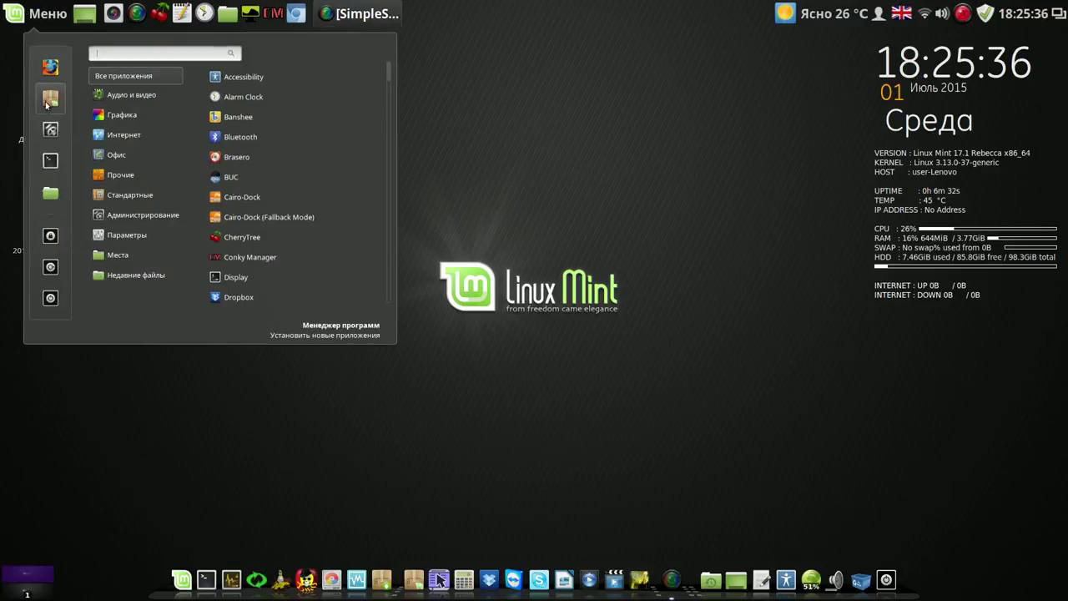
left_click(50, 131)
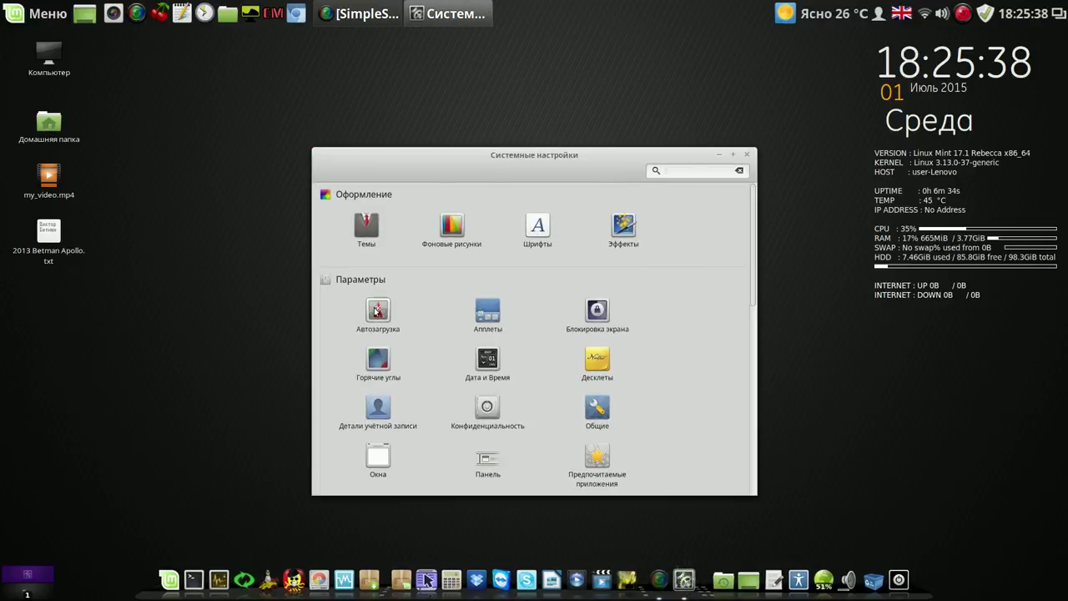
left_click(375, 311)
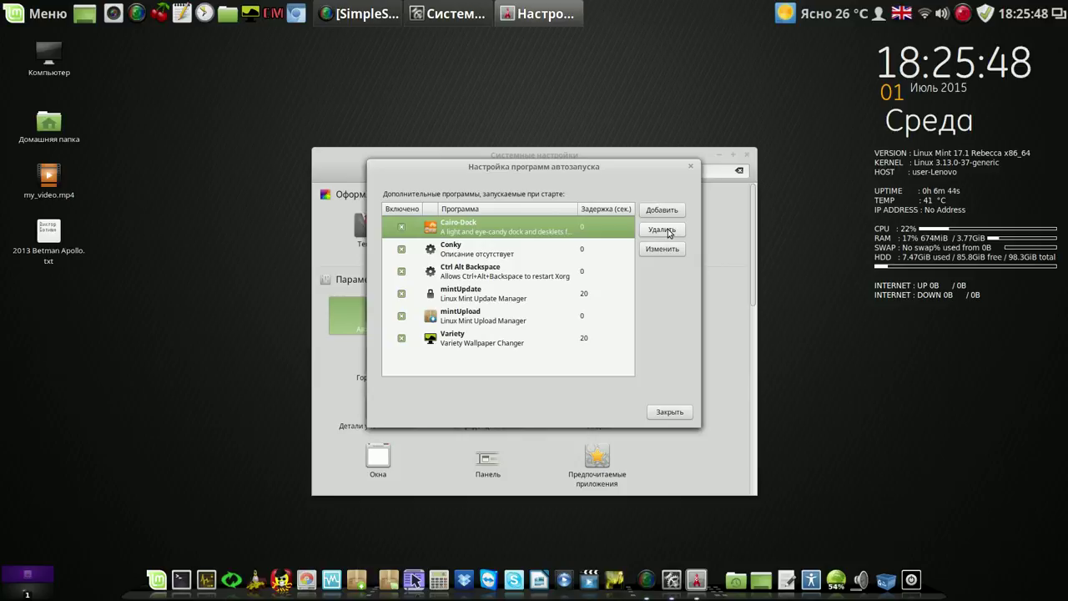
left_click(671, 412)
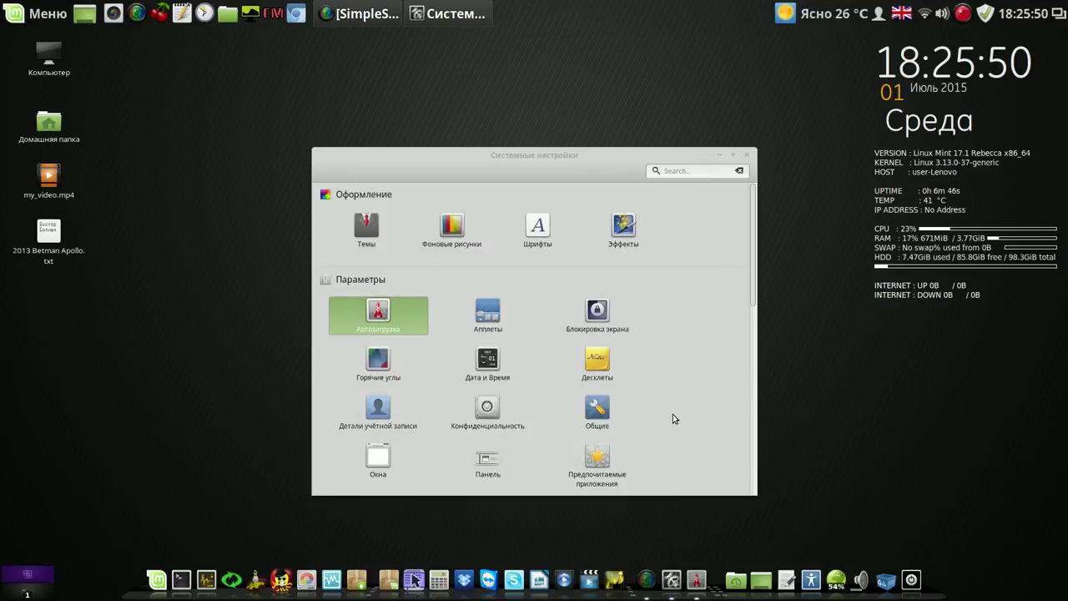
left_click(747, 156)
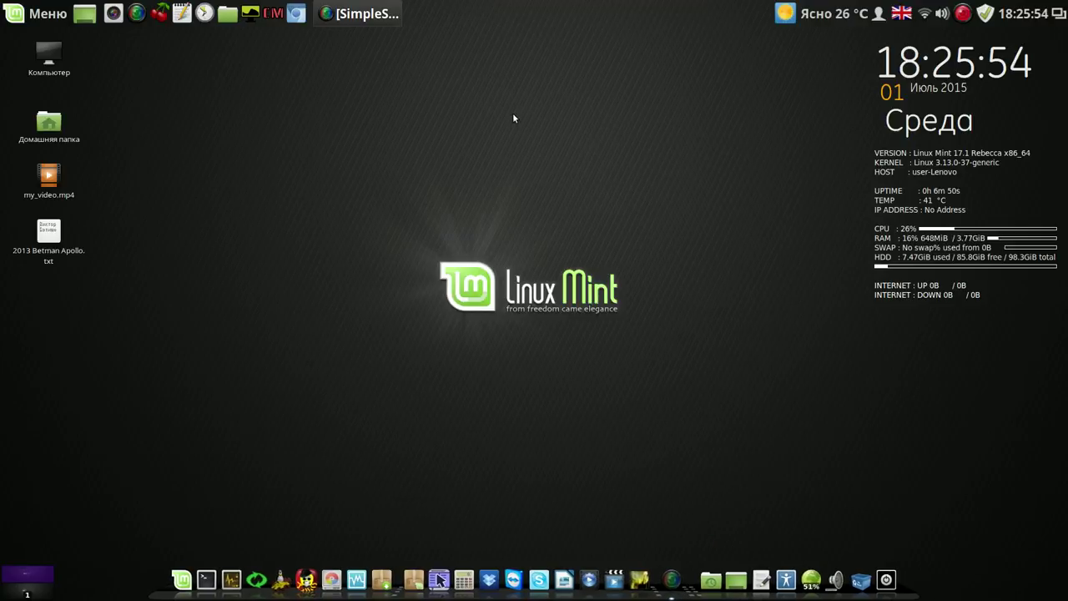